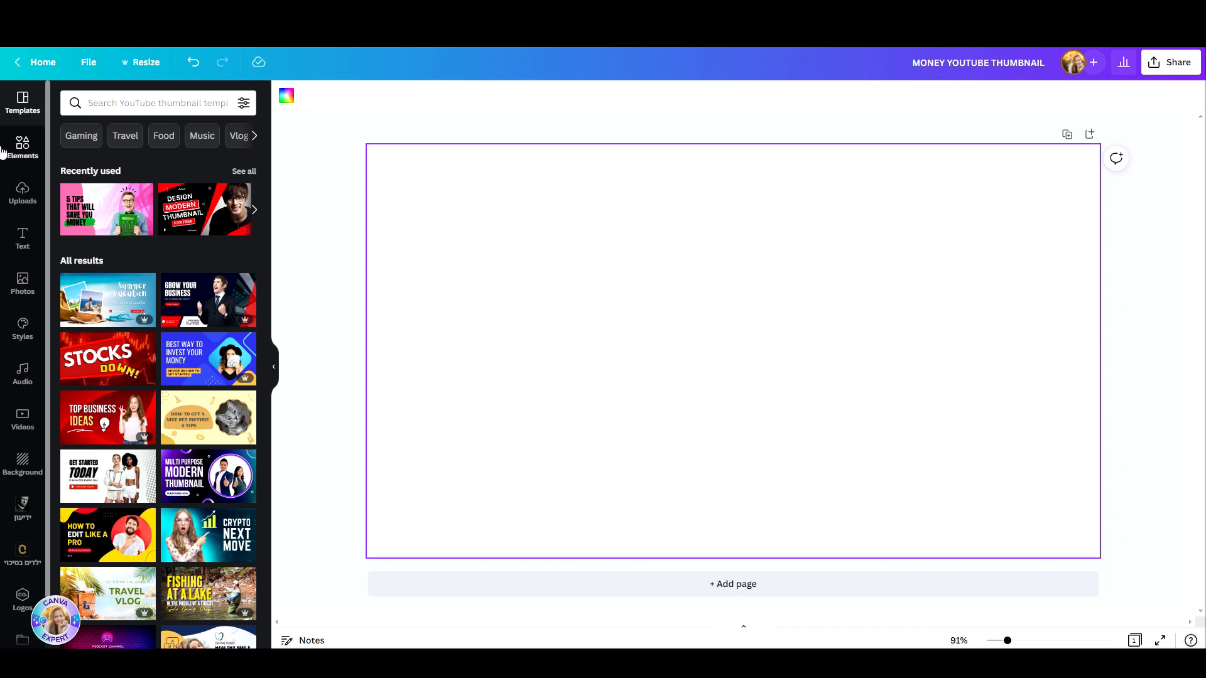
Step: Set the recently used pink-and-white flowing fabric image as the full page background
click(22, 149)
click(88, 100)
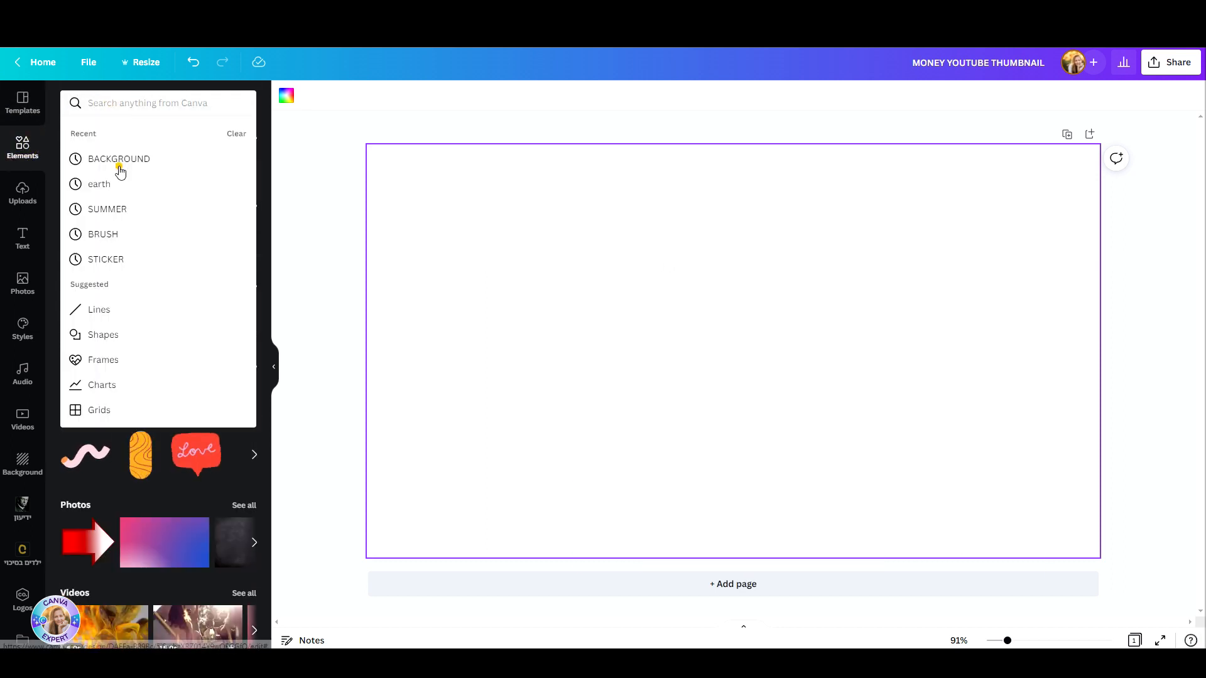
click(119, 168)
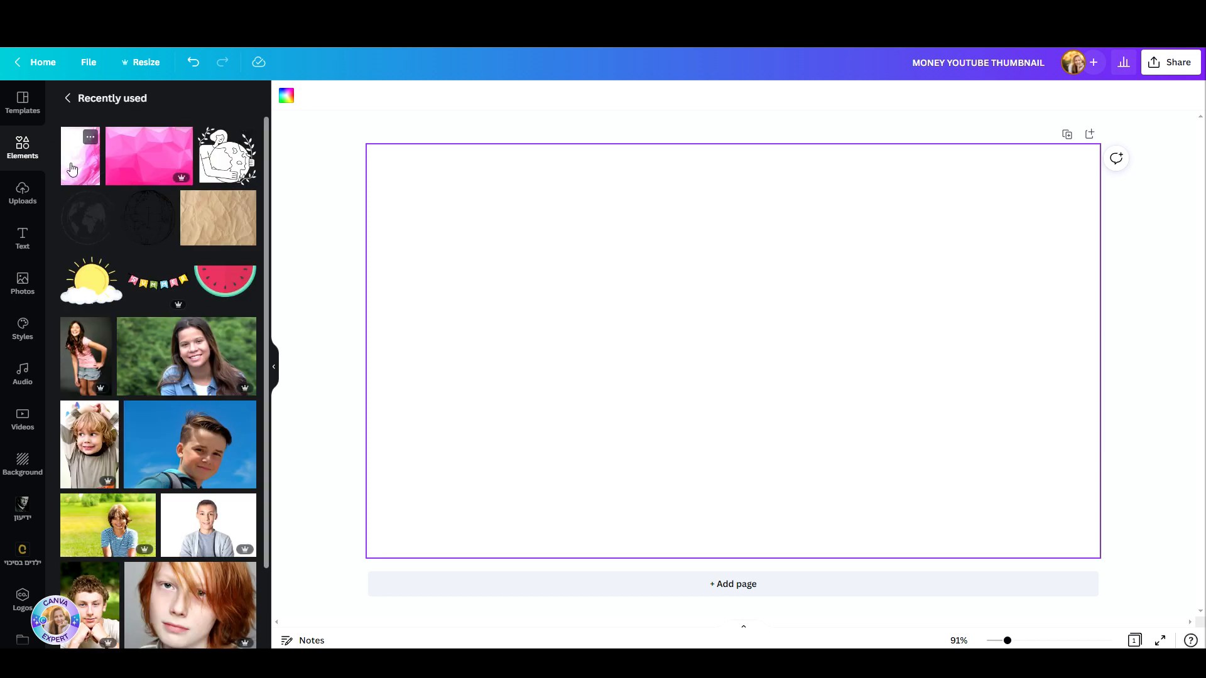
drag(72, 169, 415, 187)
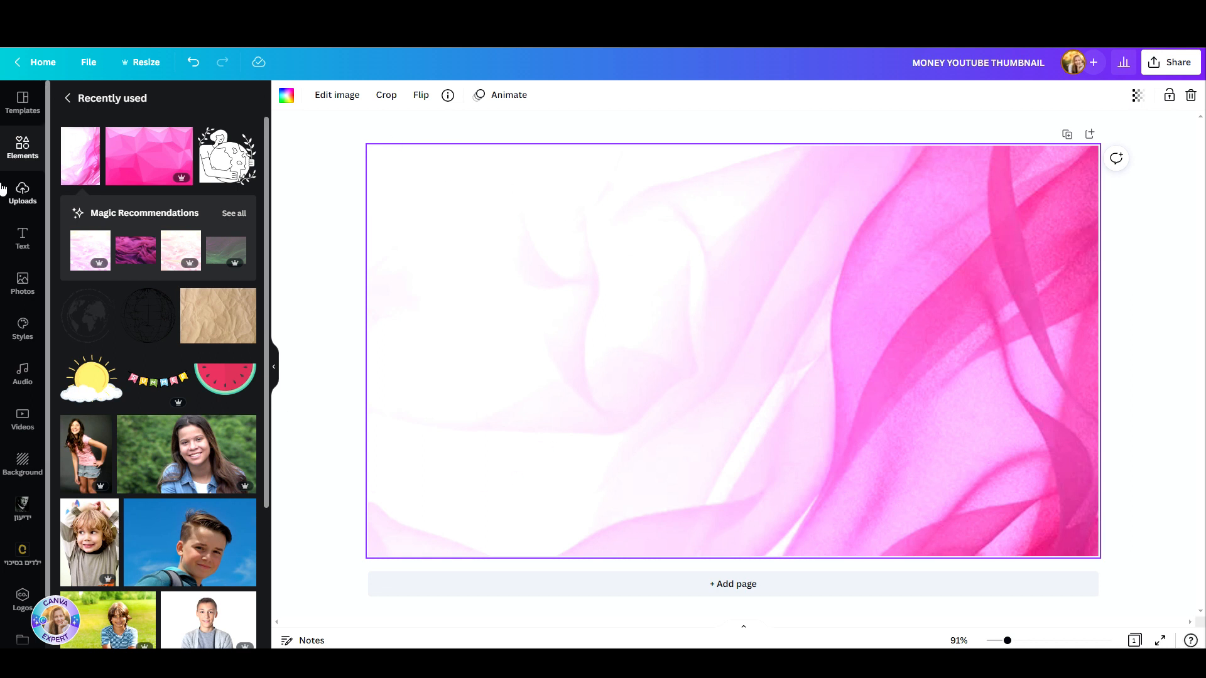
Step: Search the elements for BLOB and add the light green organic blob to the page
click(22, 148)
click(111, 100)
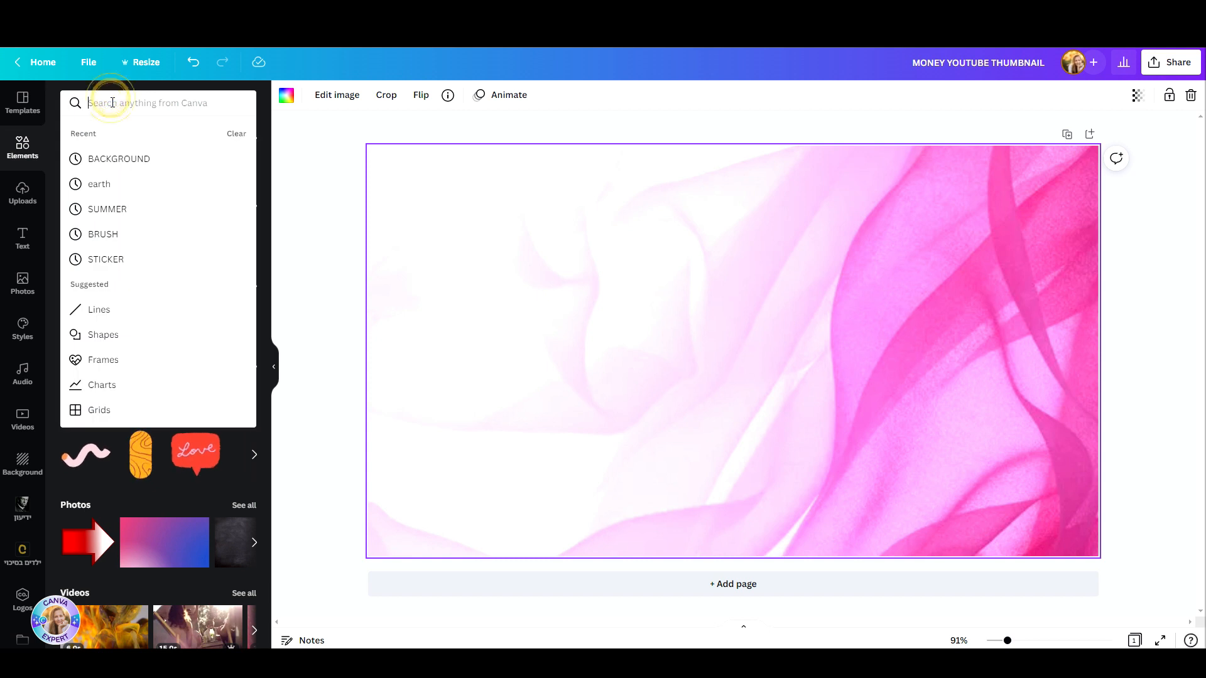
text(BLOB)
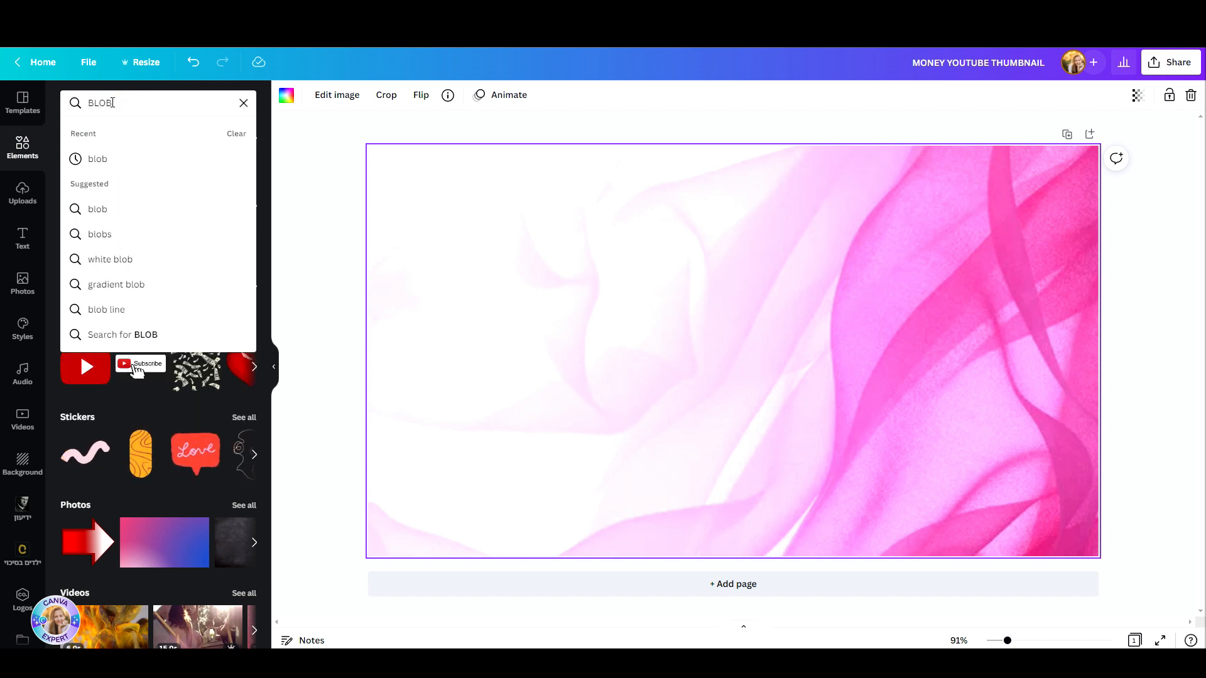
key(Return)
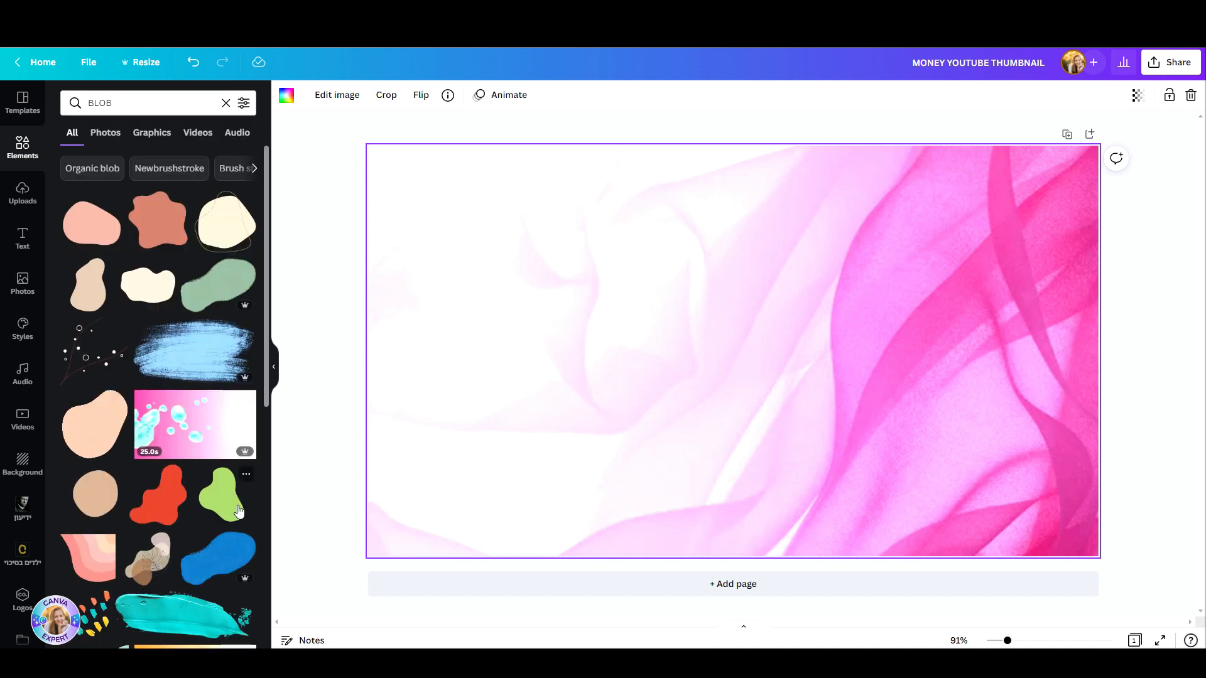
click(222, 504)
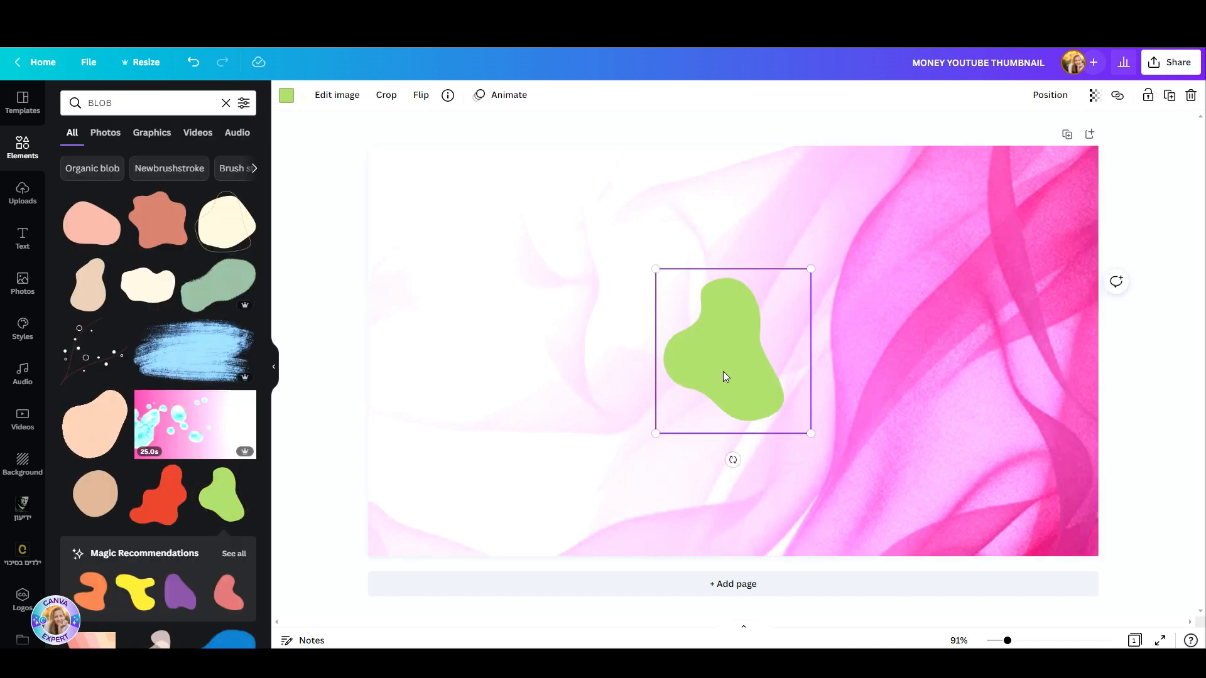
Step: Enlarge the green blob and move it so its curved edge fills the left part of the page
drag(721, 374, 402, 170)
drag(450, 238, 955, 619)
drag(634, 402, 439, 345)
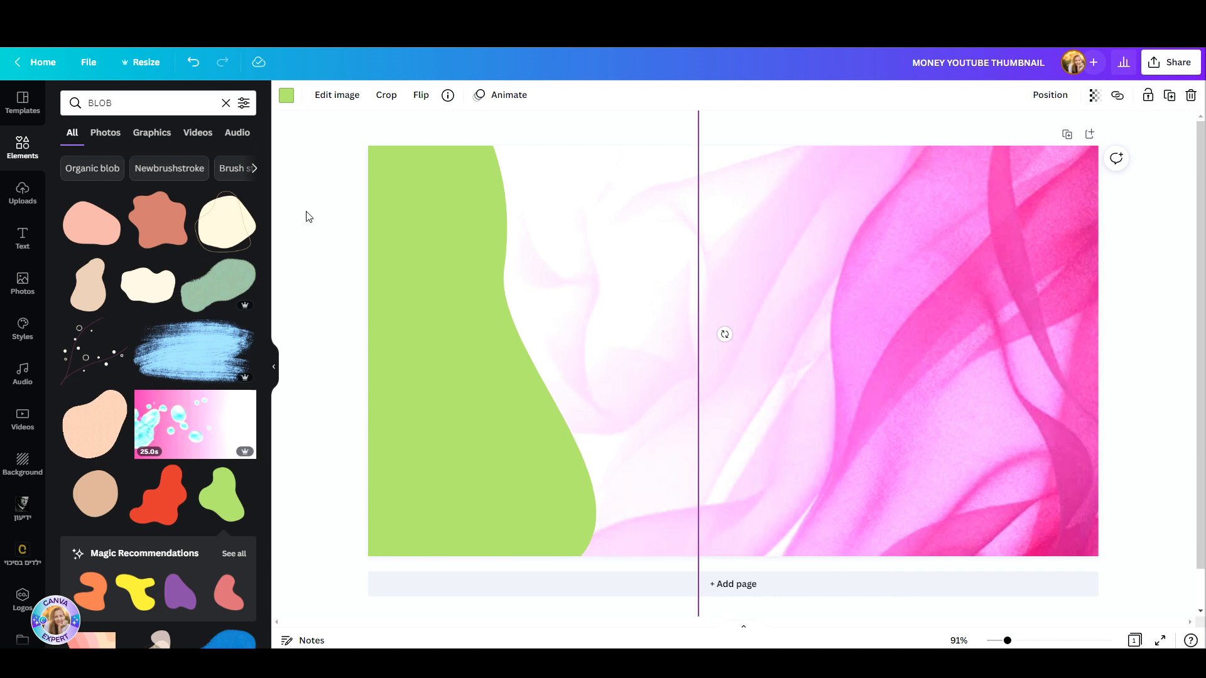
Step: Recolor the blob with the deep pink #F549A3 sampled from the background fabric
click(289, 101)
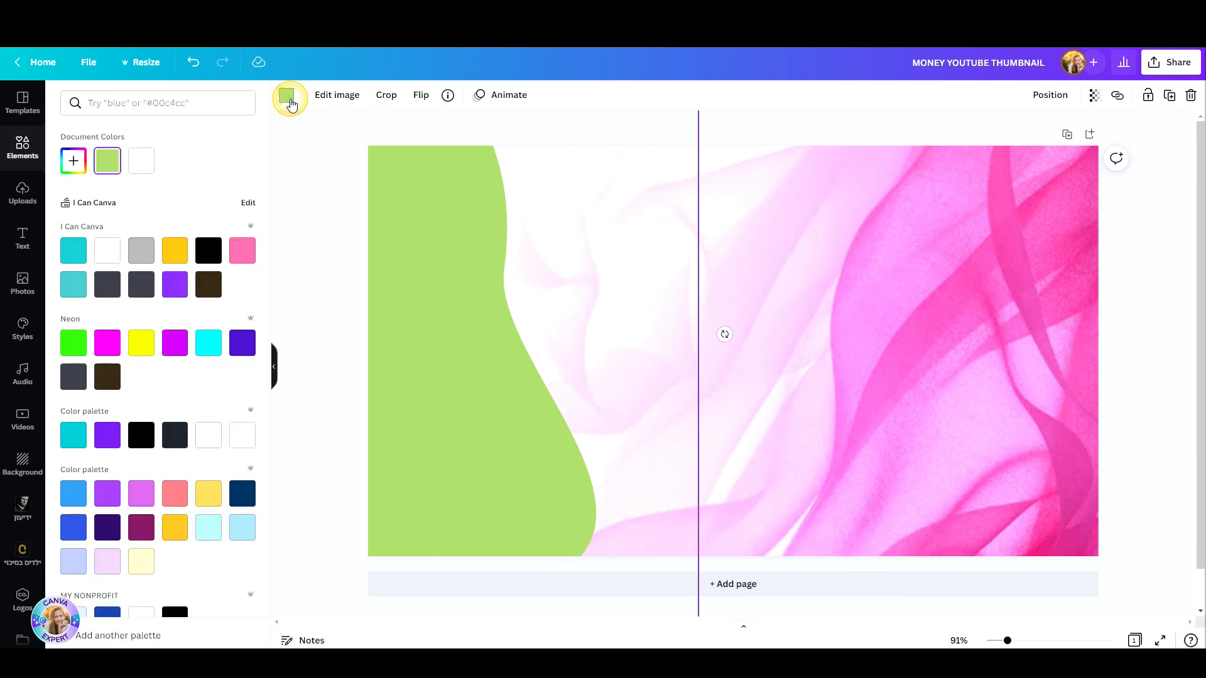
click(243, 252)
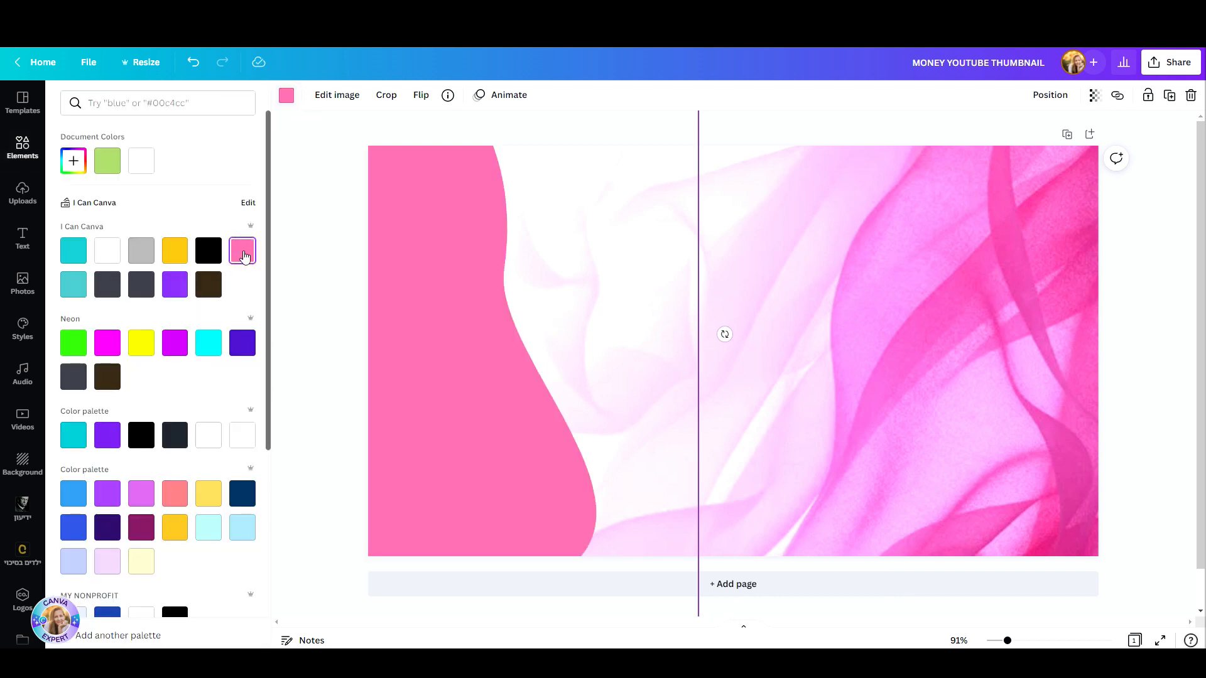
click(74, 161)
click(228, 290)
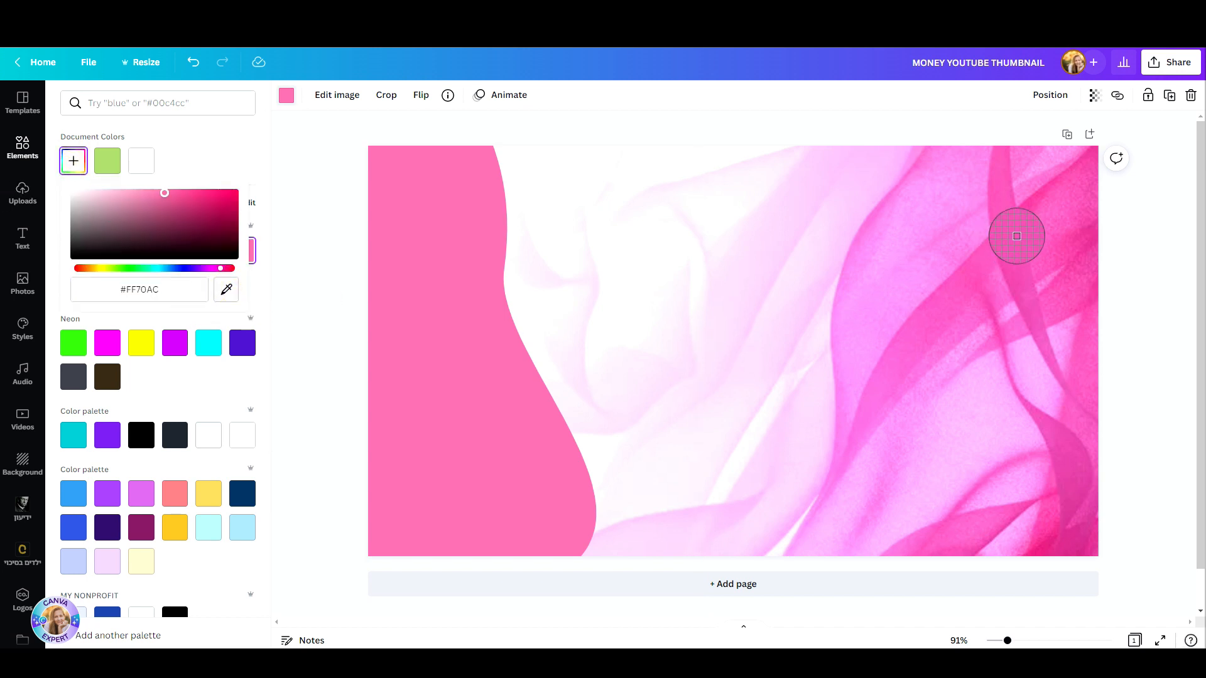
click(1030, 211)
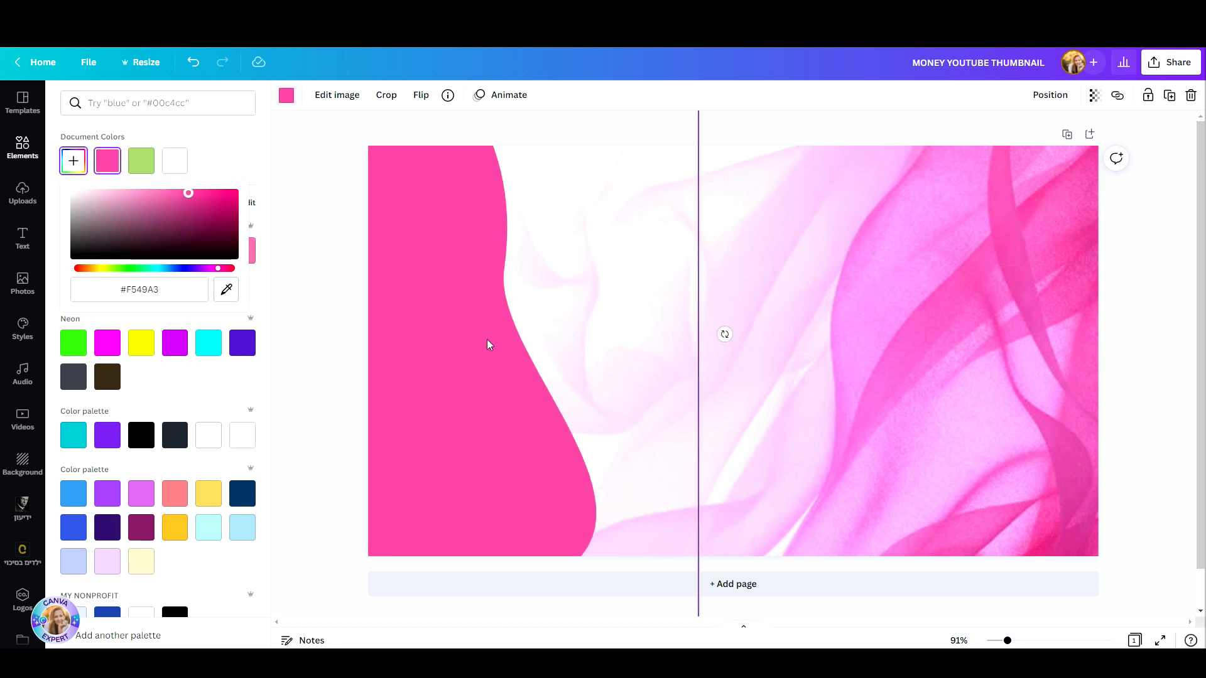
Step: Shift the pink blob inward so it covers more of the page's left side
drag(479, 344, 520, 348)
mouse_move(438, 324)
mouse_down()
mouse_move(481, 306)
mouse_move(454, 325)
mouse_up()
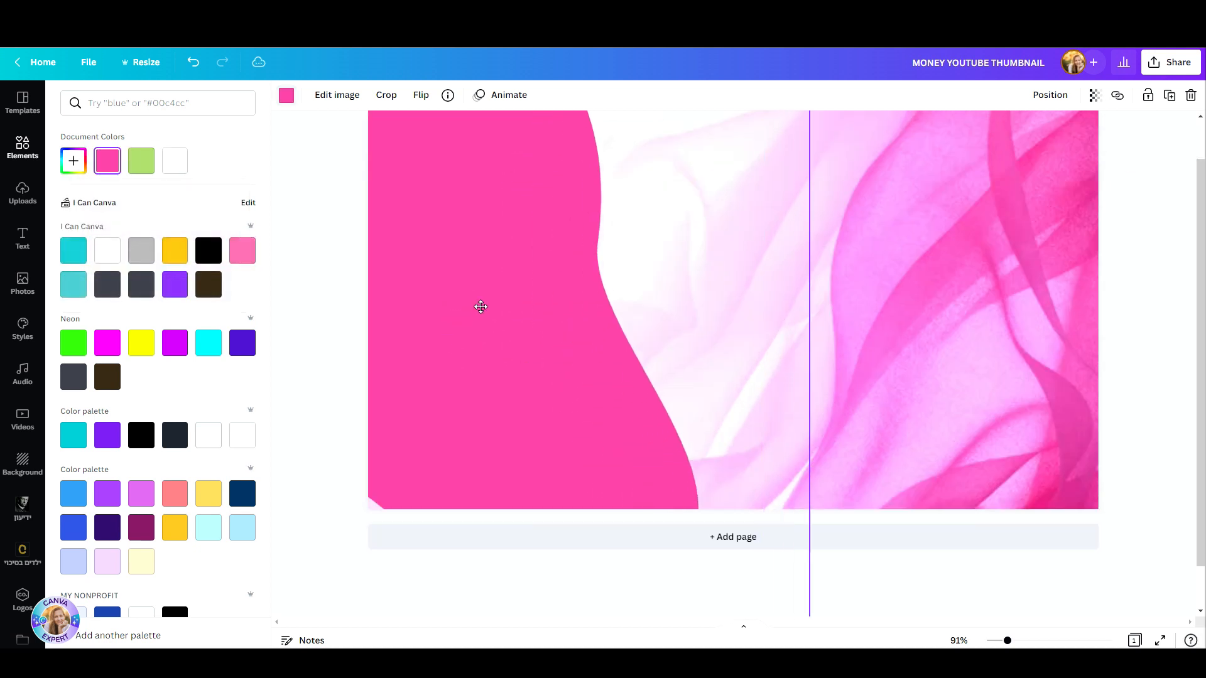
scroll(454, 325, up, 1)
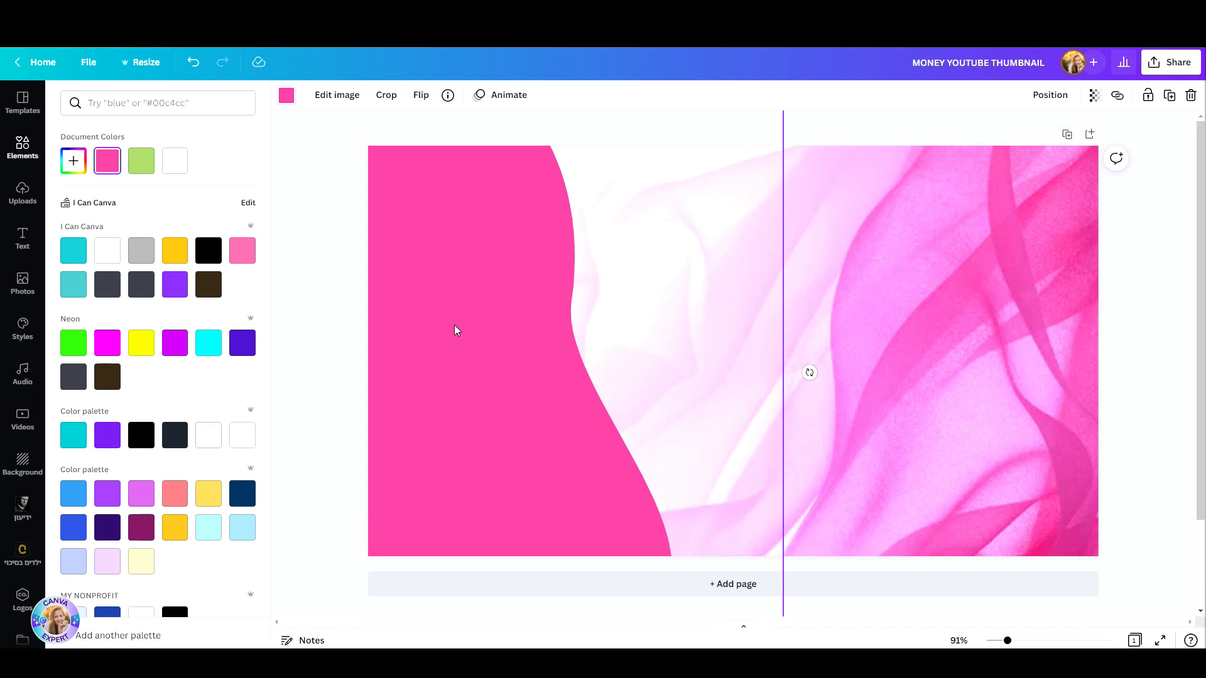
click(964, 377)
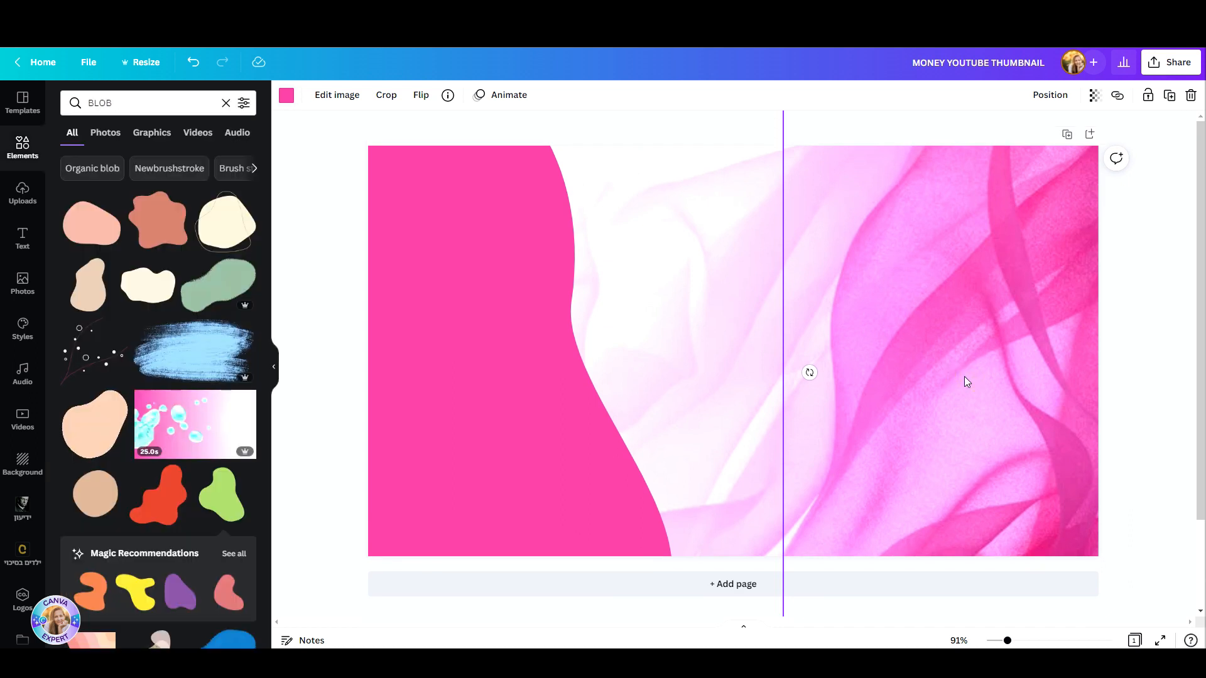
Step: Clear the BLOB search and search the photo library for man
click(226, 103)
click(183, 108)
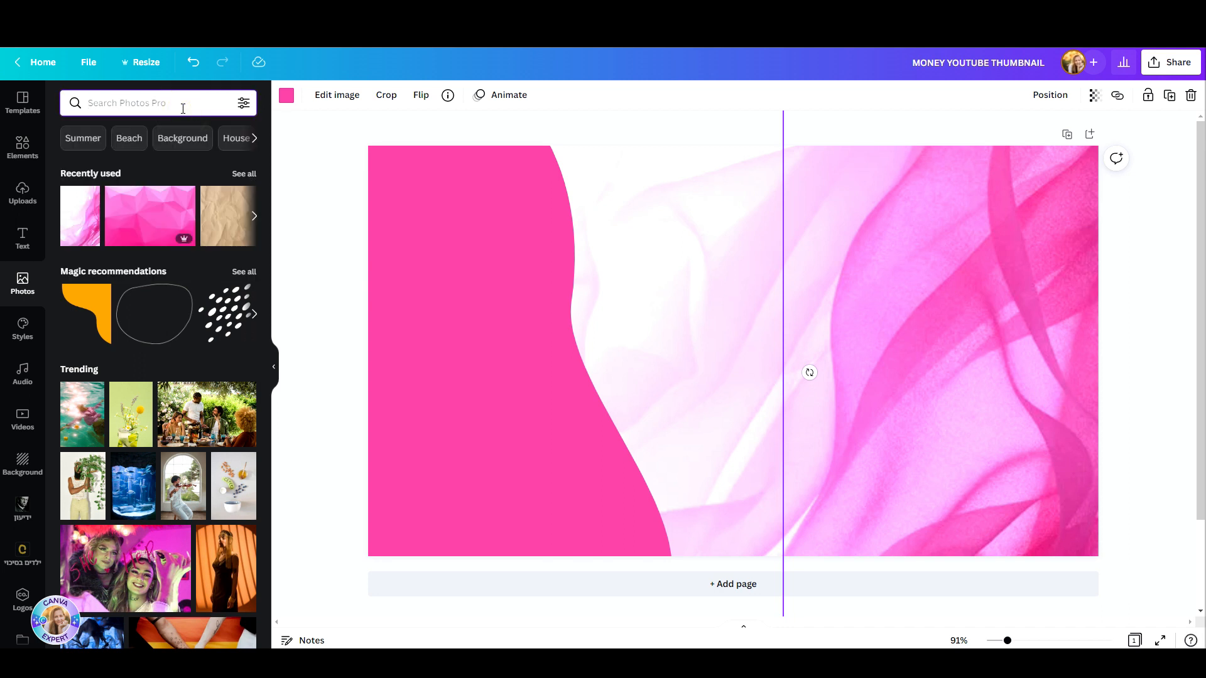
text(man)
key(Return)
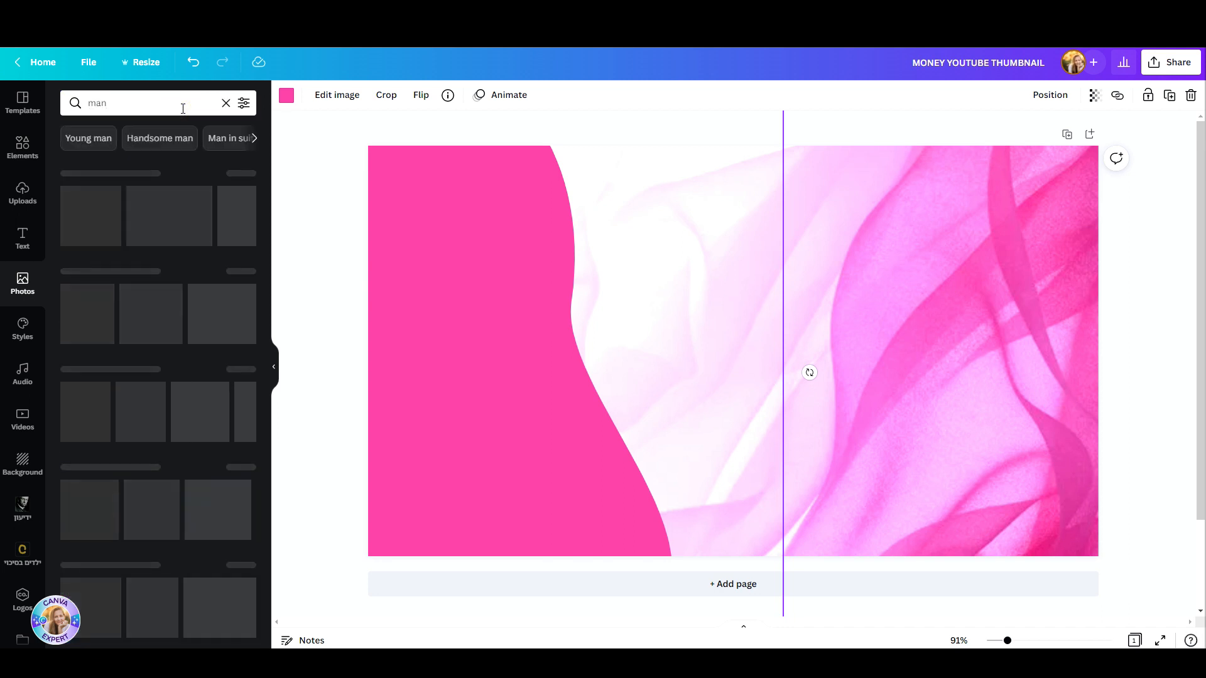
Step: Filter the man photos to cut-out figures without a background
click(242, 103)
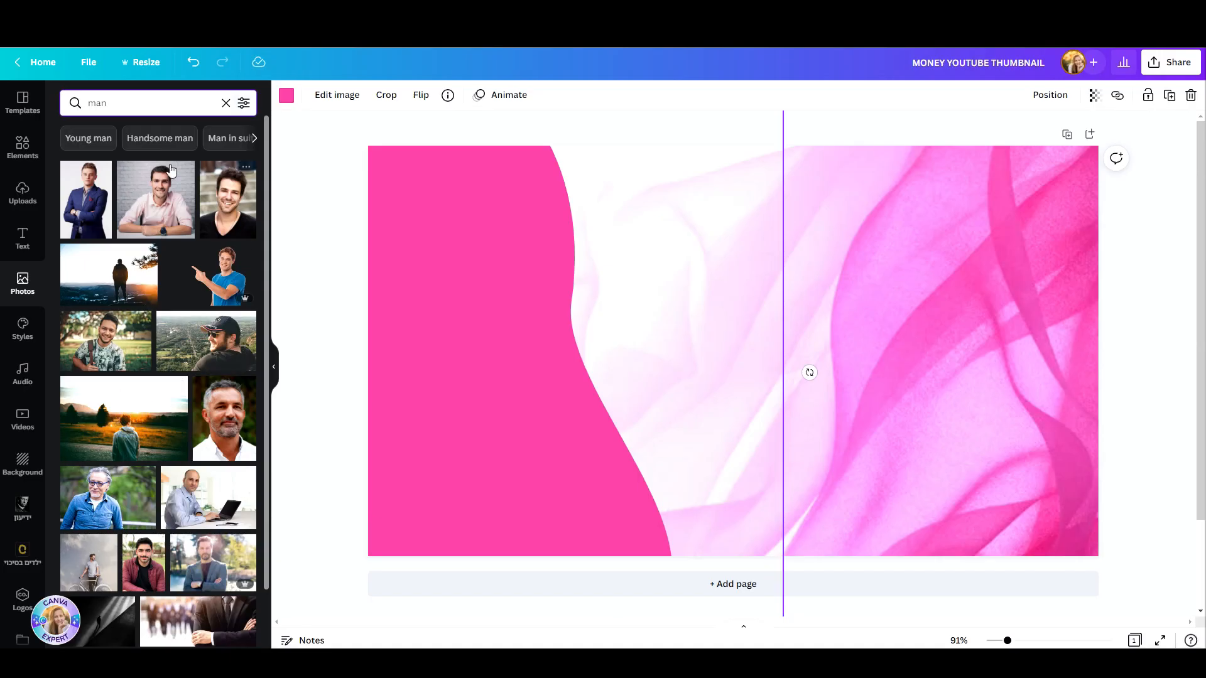
scroll(189, 377, down, 3)
click(112, 104)
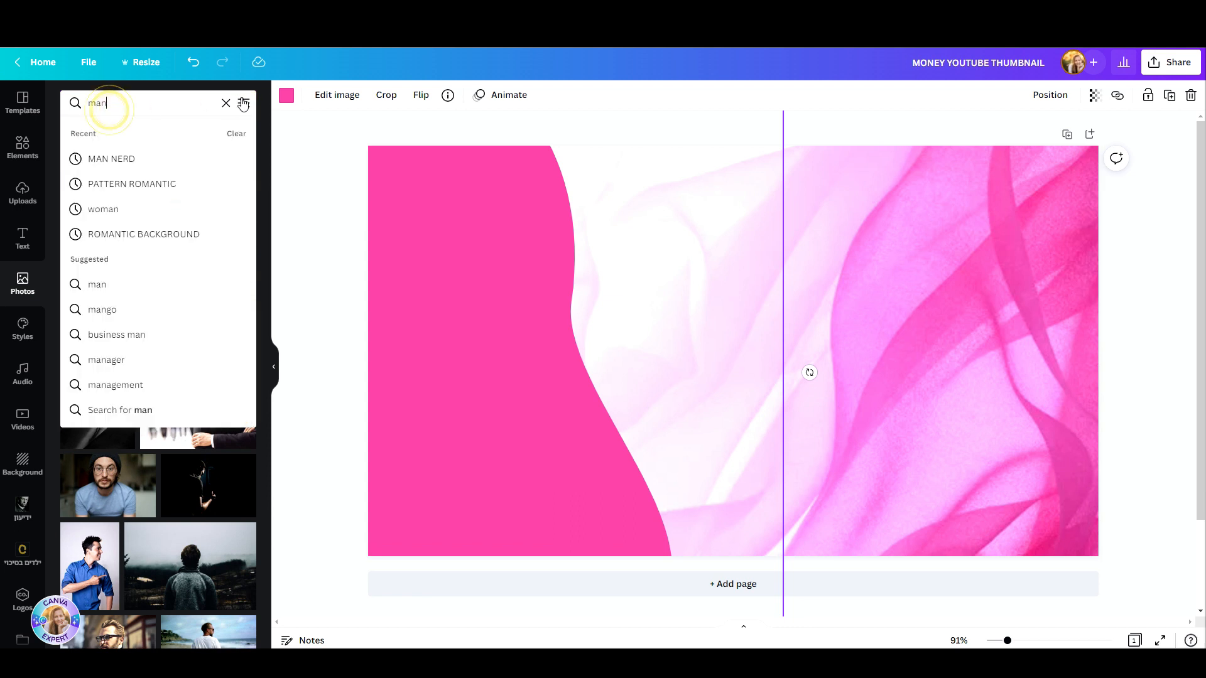
click(243, 103)
click(123, 378)
click(147, 429)
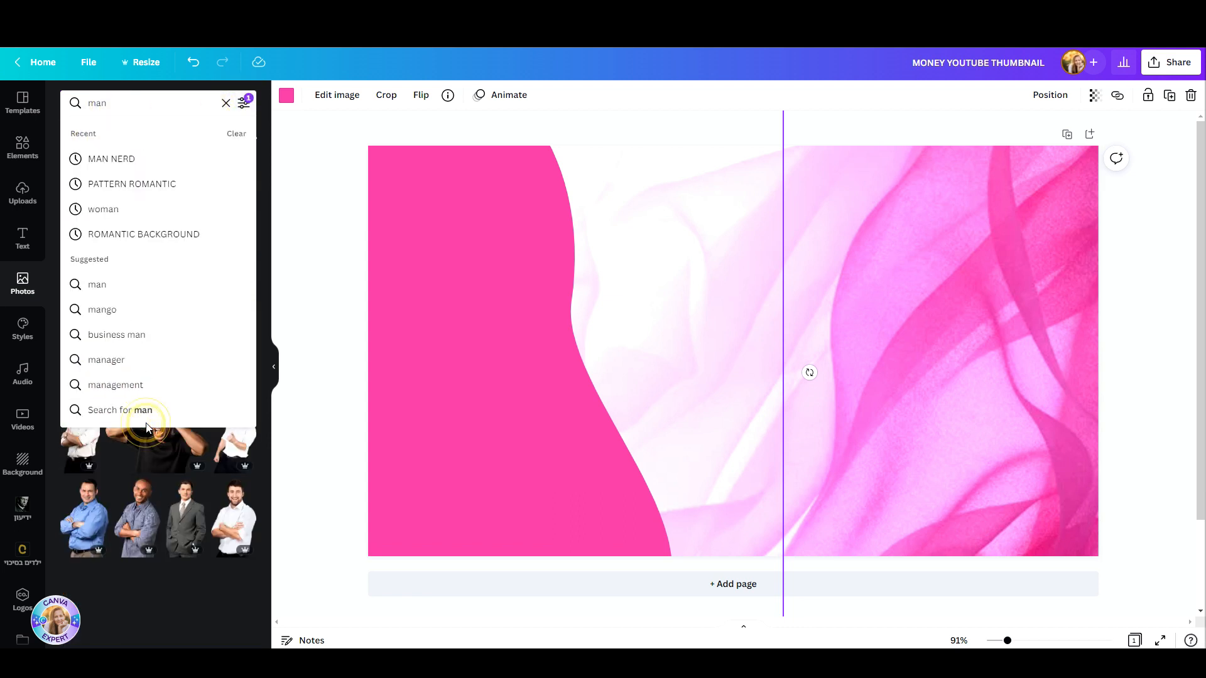
click(288, 405)
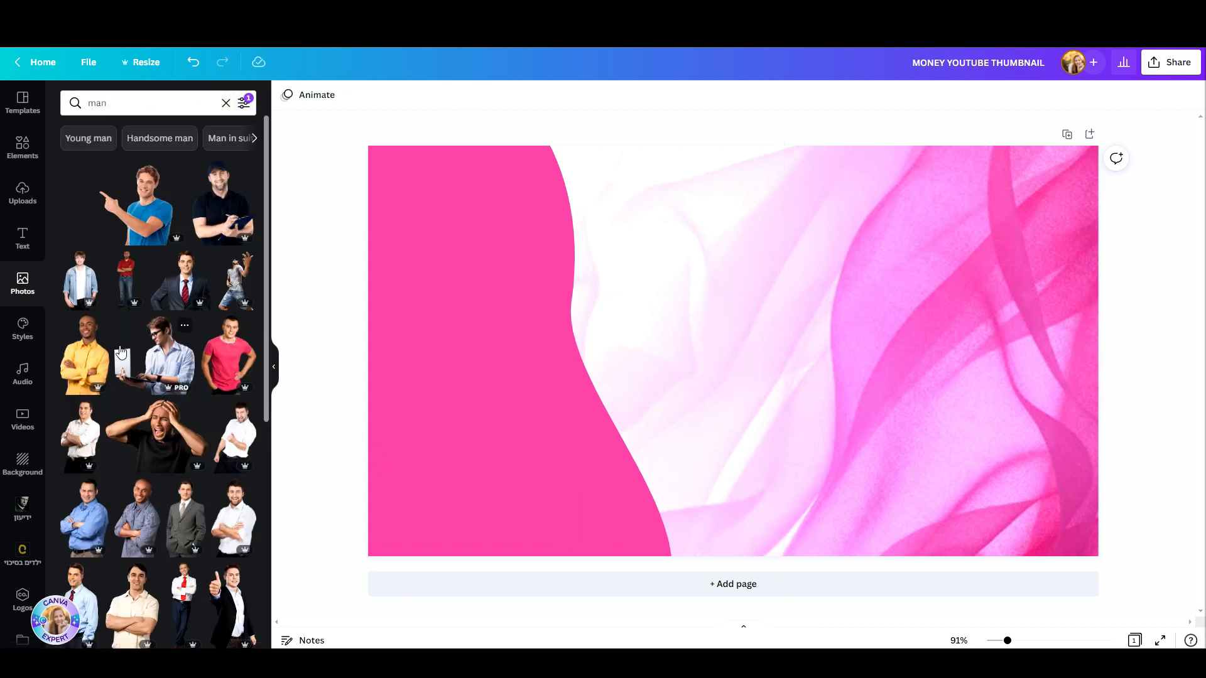
Step: Look through the cut-out photos and refine the search to man nerd
scroll(121, 351, down, 4)
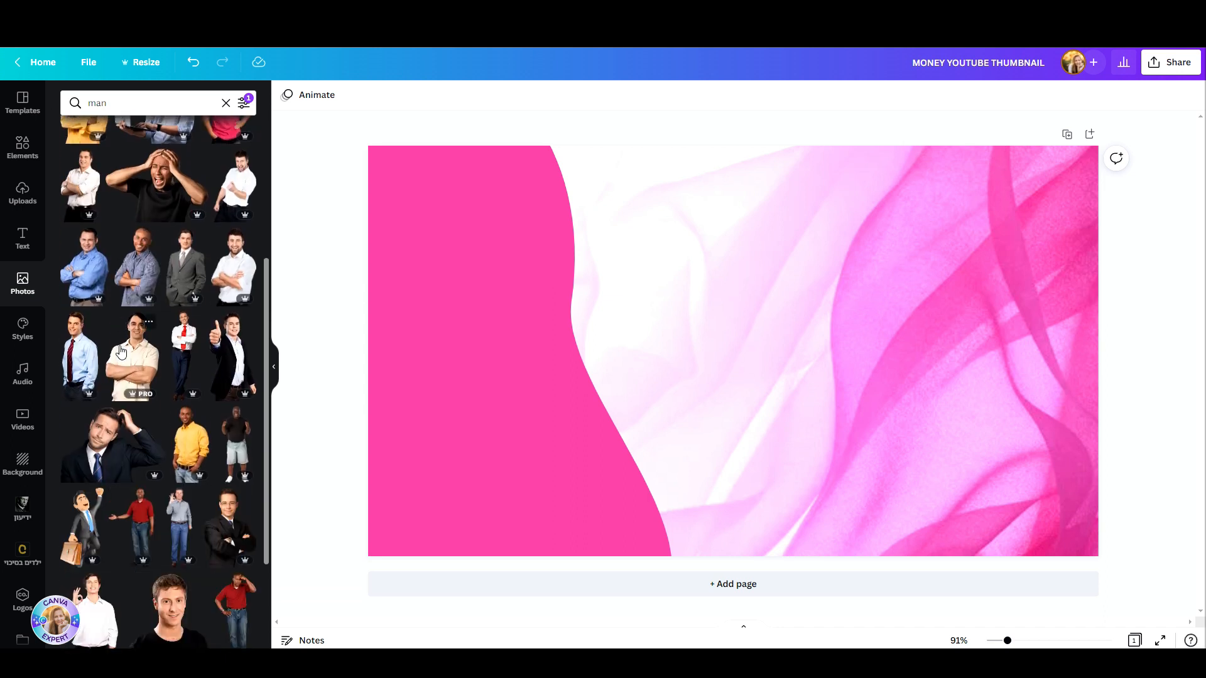
scroll(121, 351, down, 3)
scroll(123, 439, down, 5)
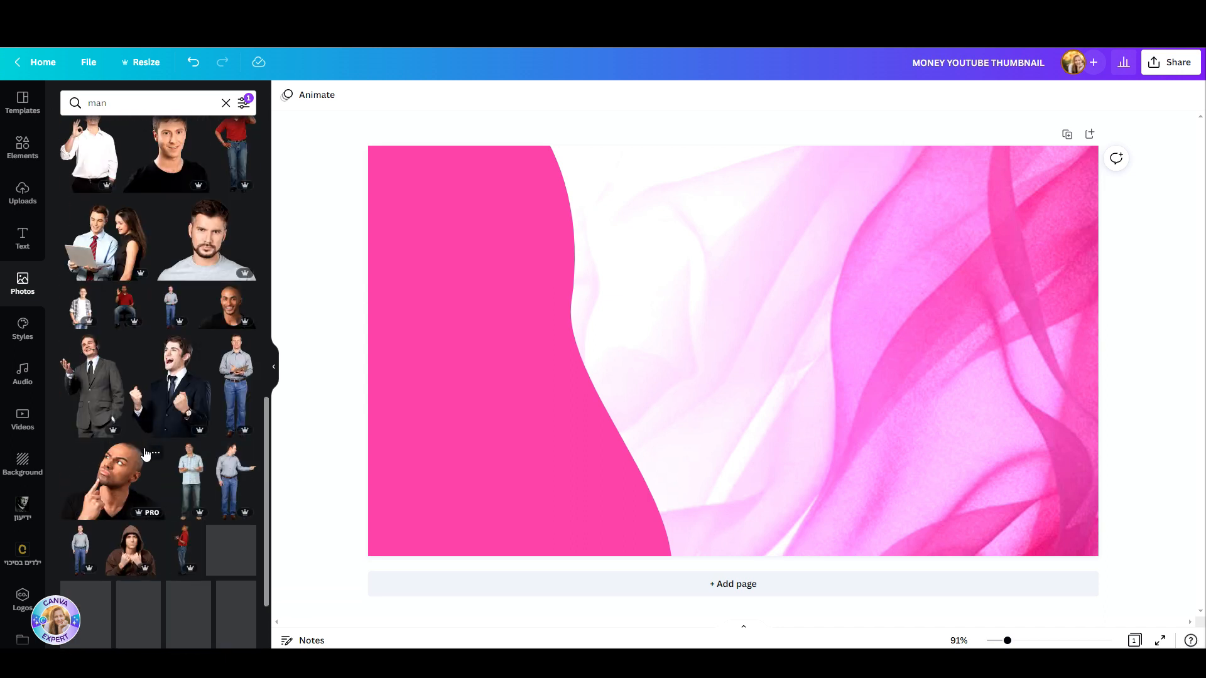
scroll(144, 452, down, 6)
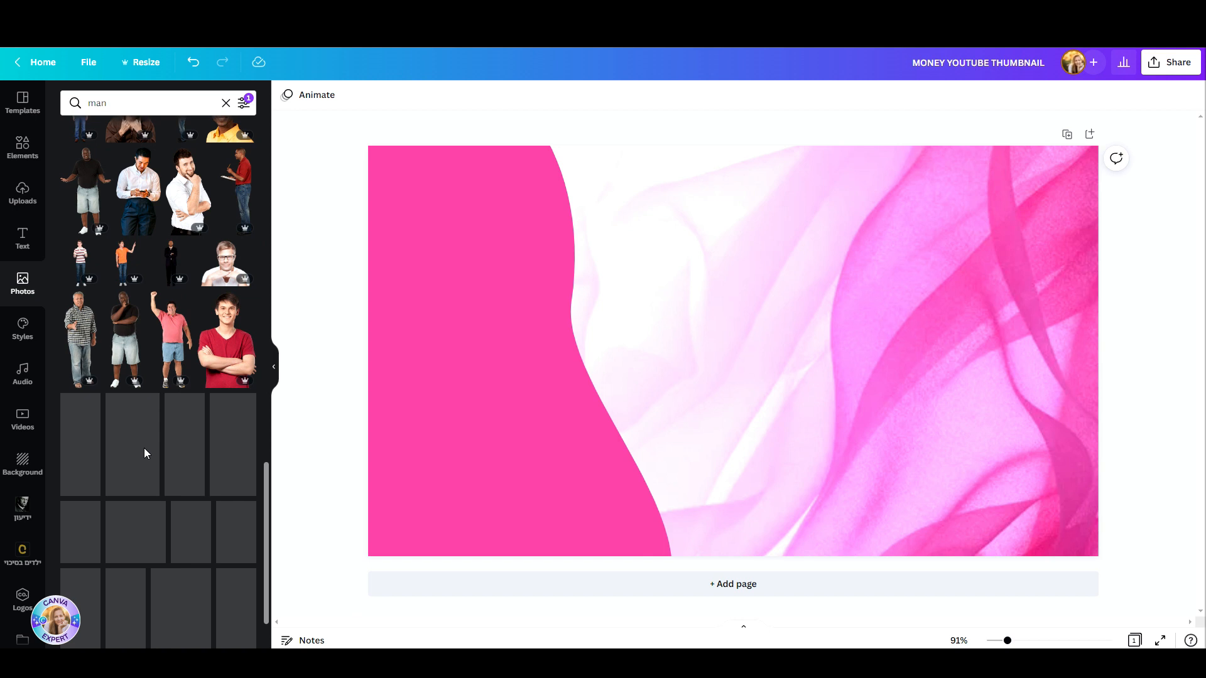
scroll(144, 439, down, 5)
scroll(157, 322, down, 4)
scroll(157, 321, down, 5)
click(139, 102)
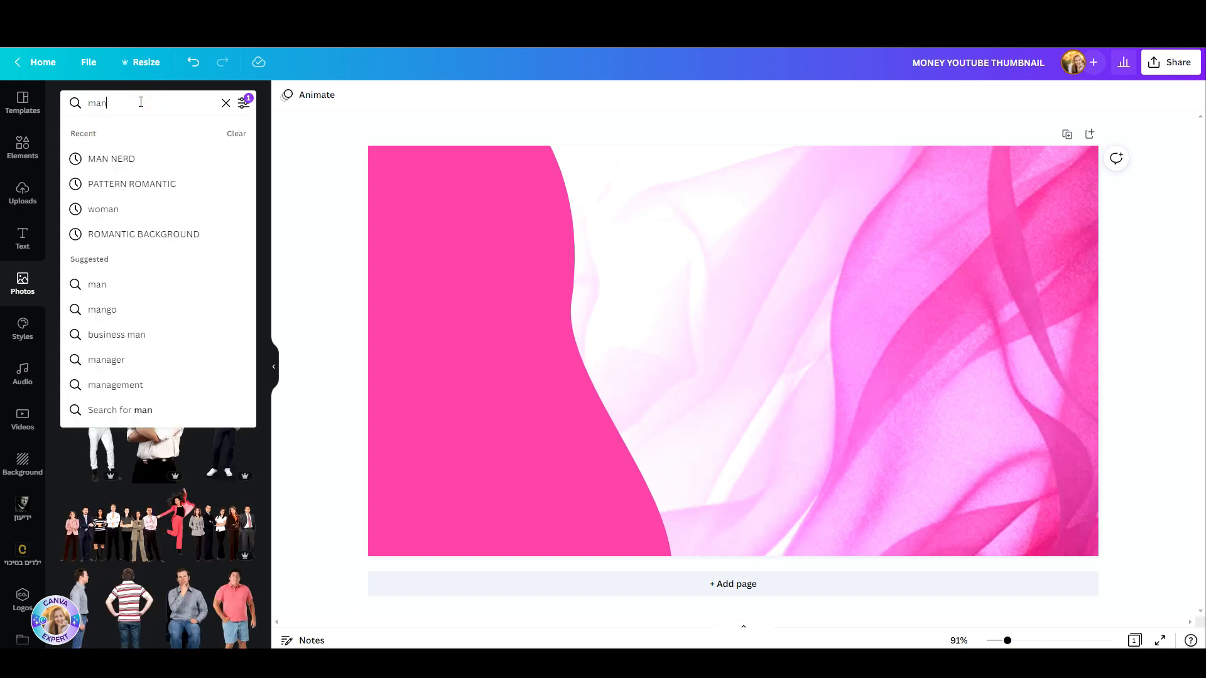
text(nerd)
key(Return)
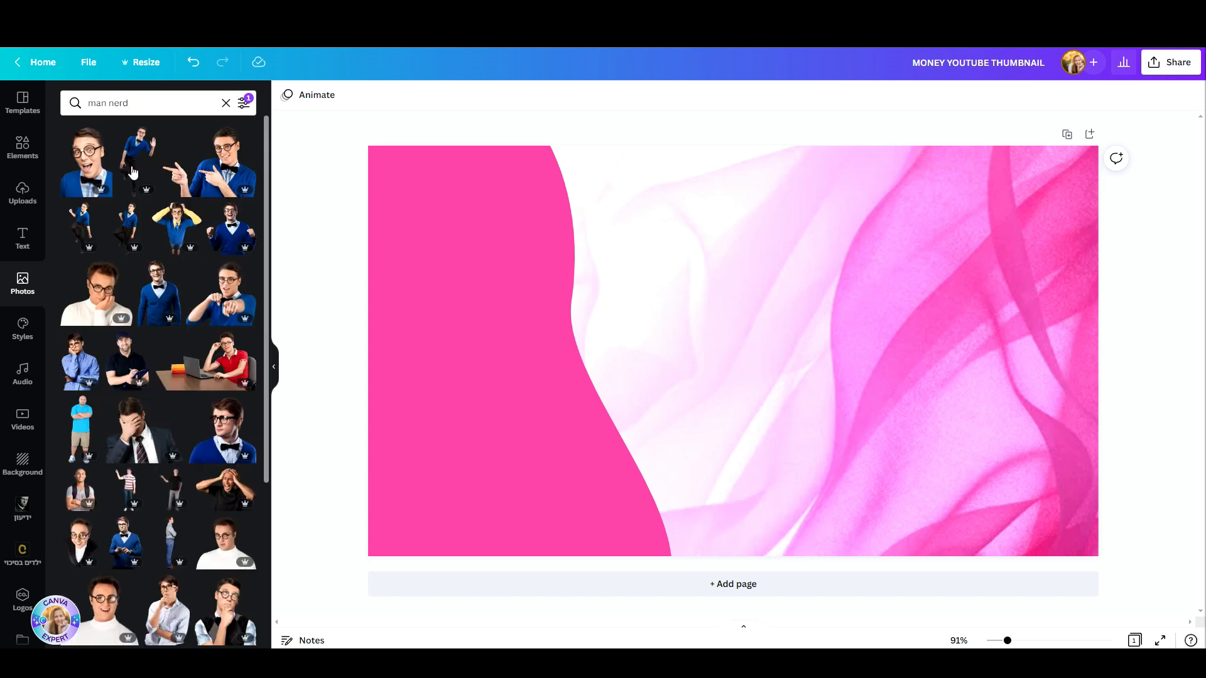
Step: Add the cut-out photo of the man with glasses and bow tie holding a green calculator
scroll(142, 347, down, 15)
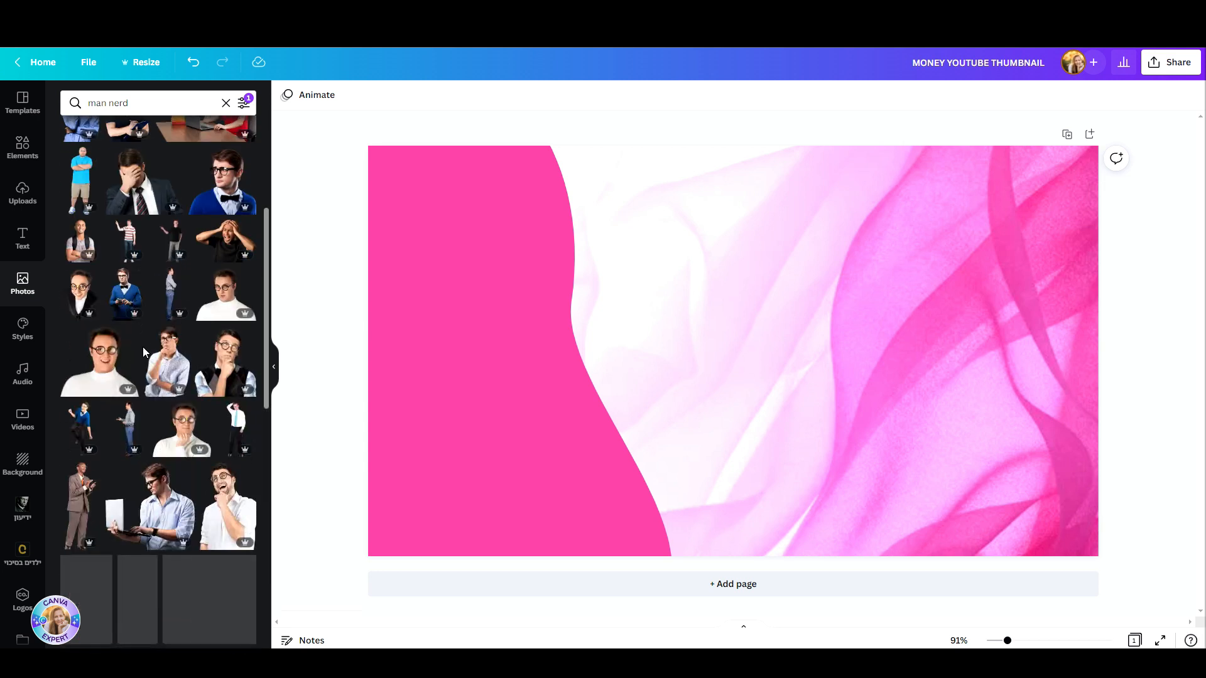
scroll(143, 363, down, 1)
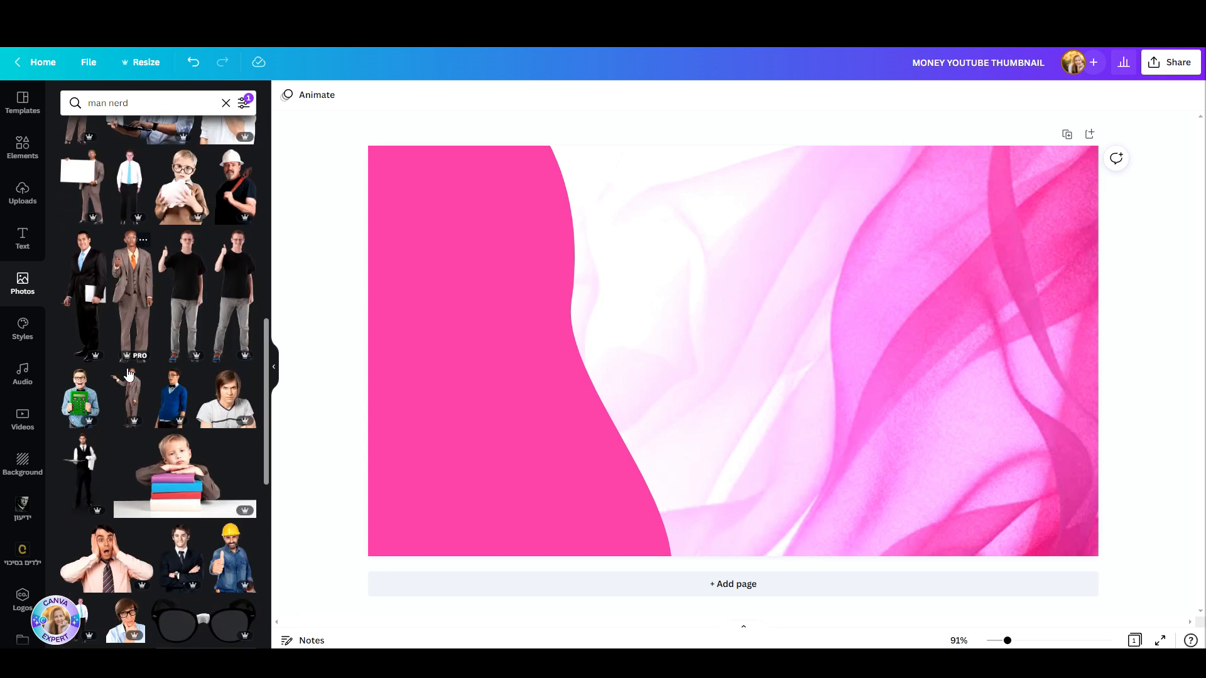
click(88, 403)
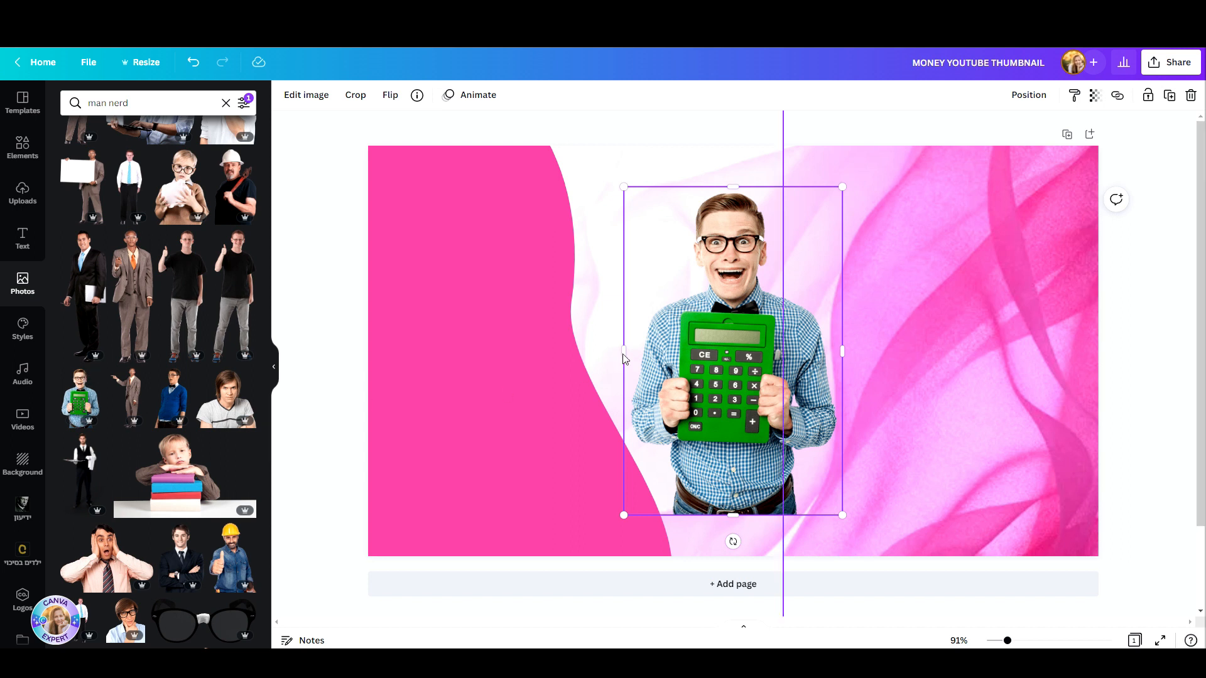
Step: Position the calculator man on the right side of the page and enlarge him past the lower page edge
drag(703, 397, 1006, 452)
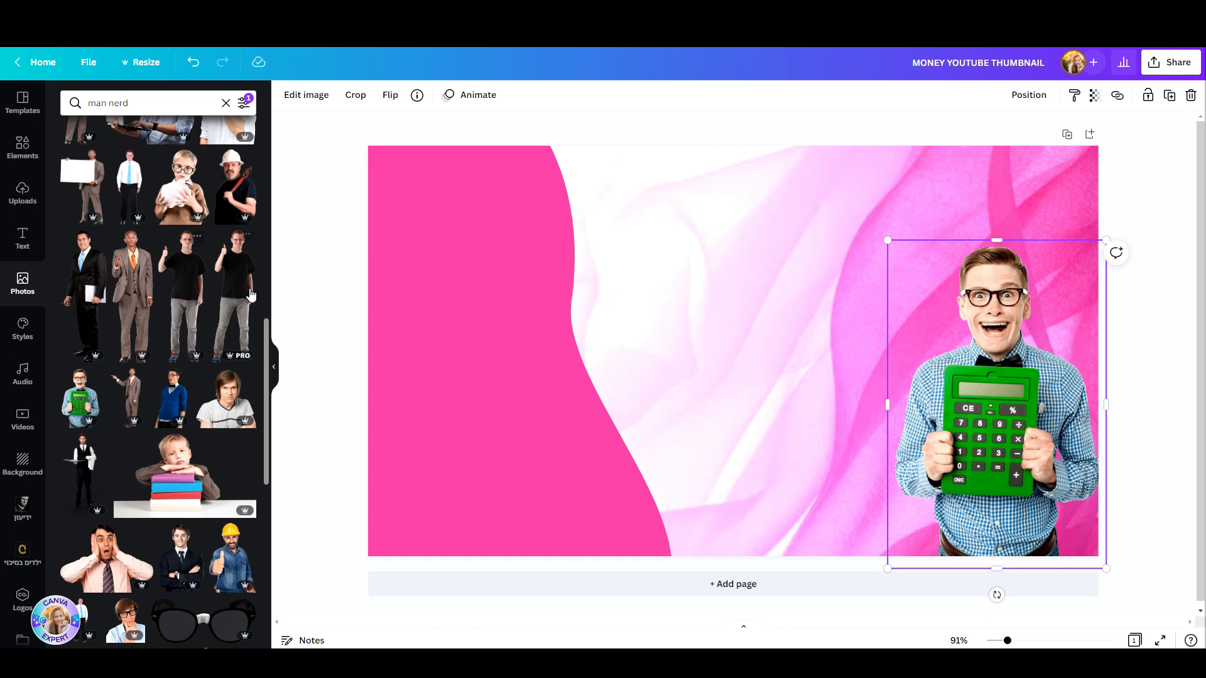
scroll(199, 332, up, 6)
drag(270, 345, 296, 148)
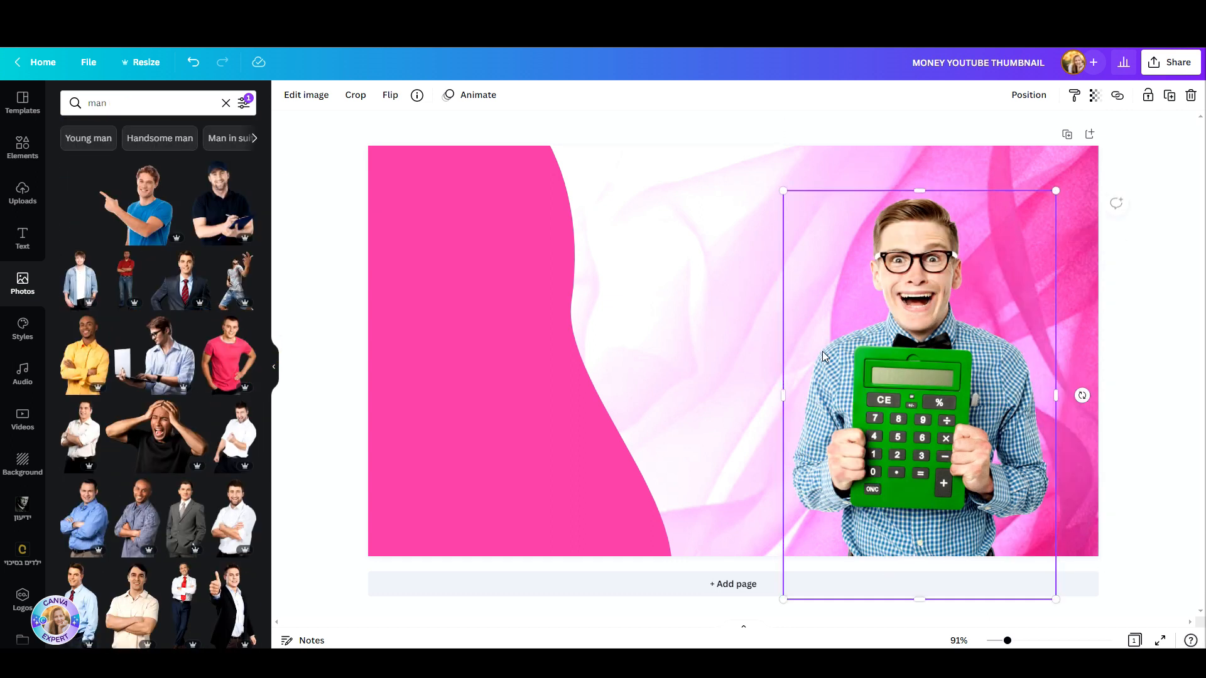
click(960, 395)
Step: Search the graphics for SCRIBBLE and add the circular burst of short black lines to the page
click(22, 148)
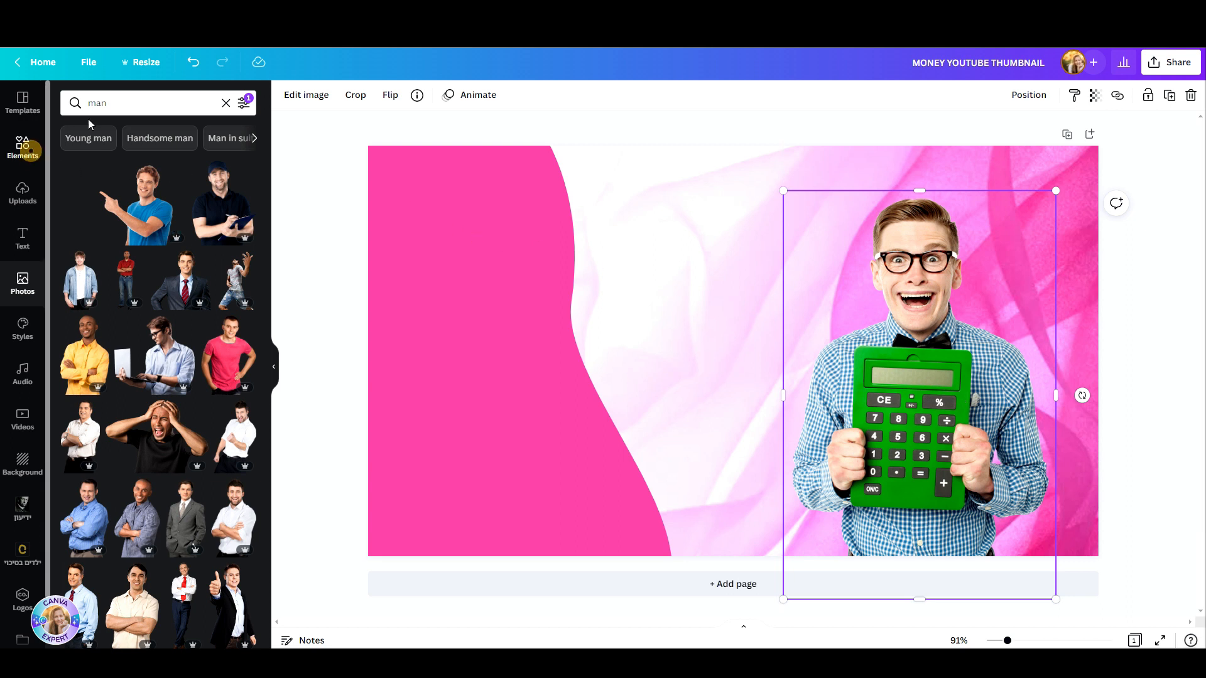
drag(121, 105, 86, 105)
text(SCRIBBLE)
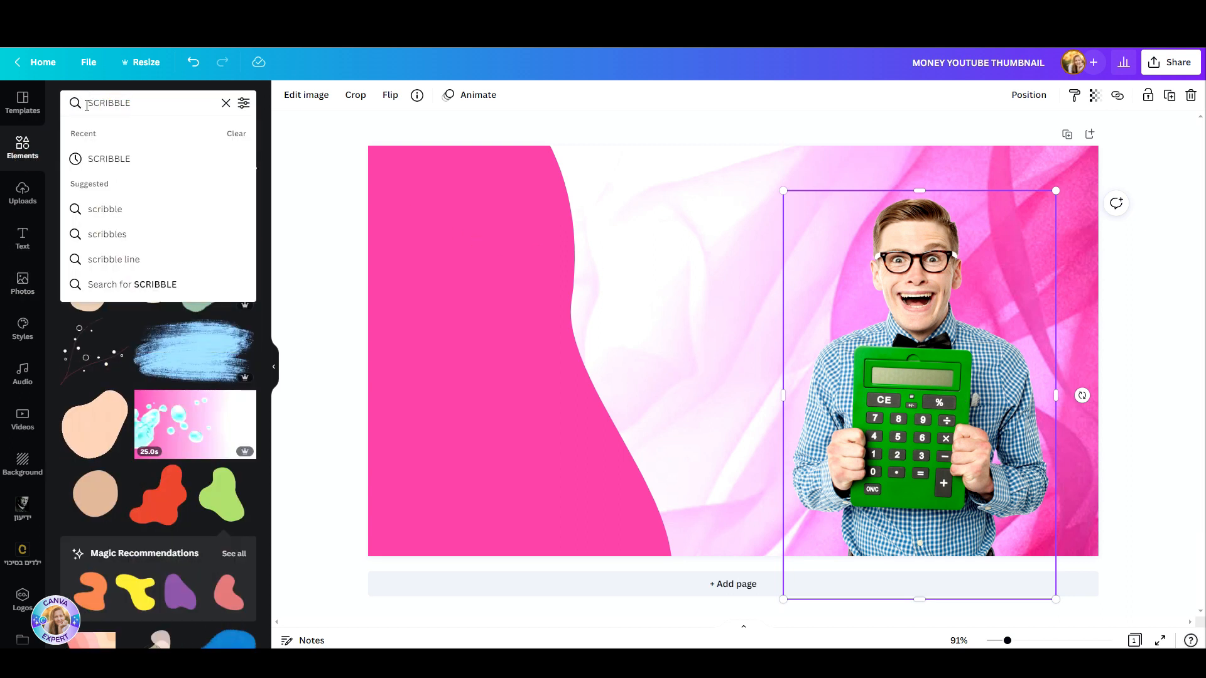
key(Return)
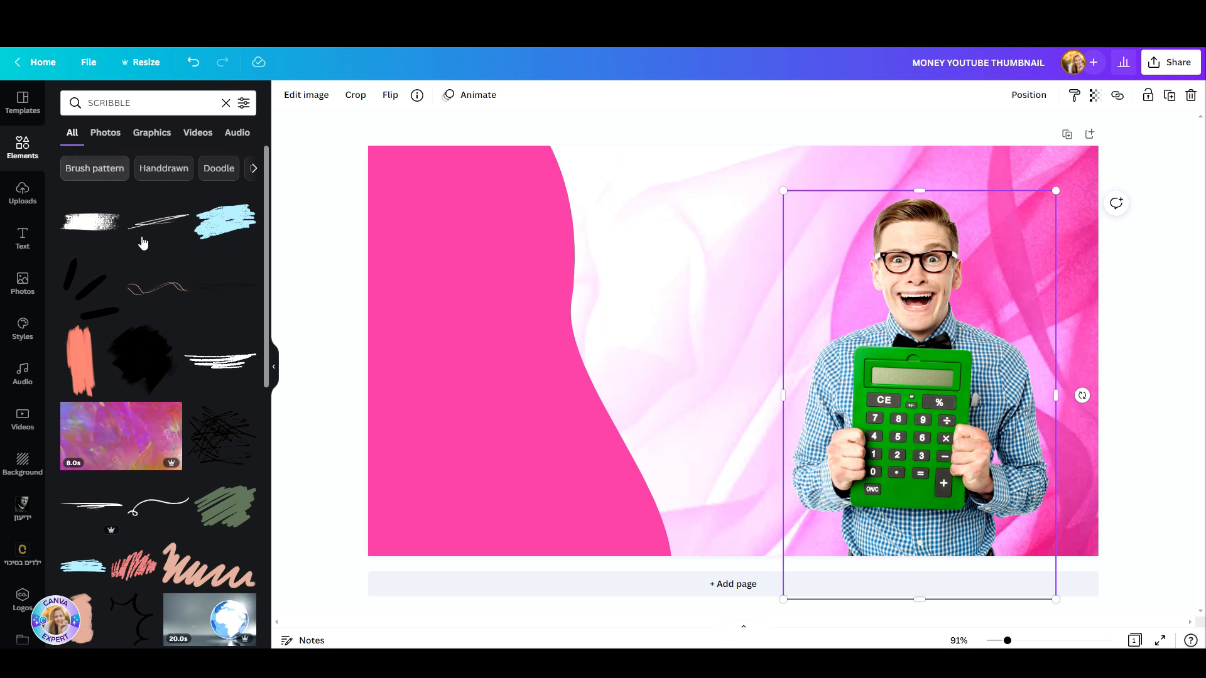
click(157, 140)
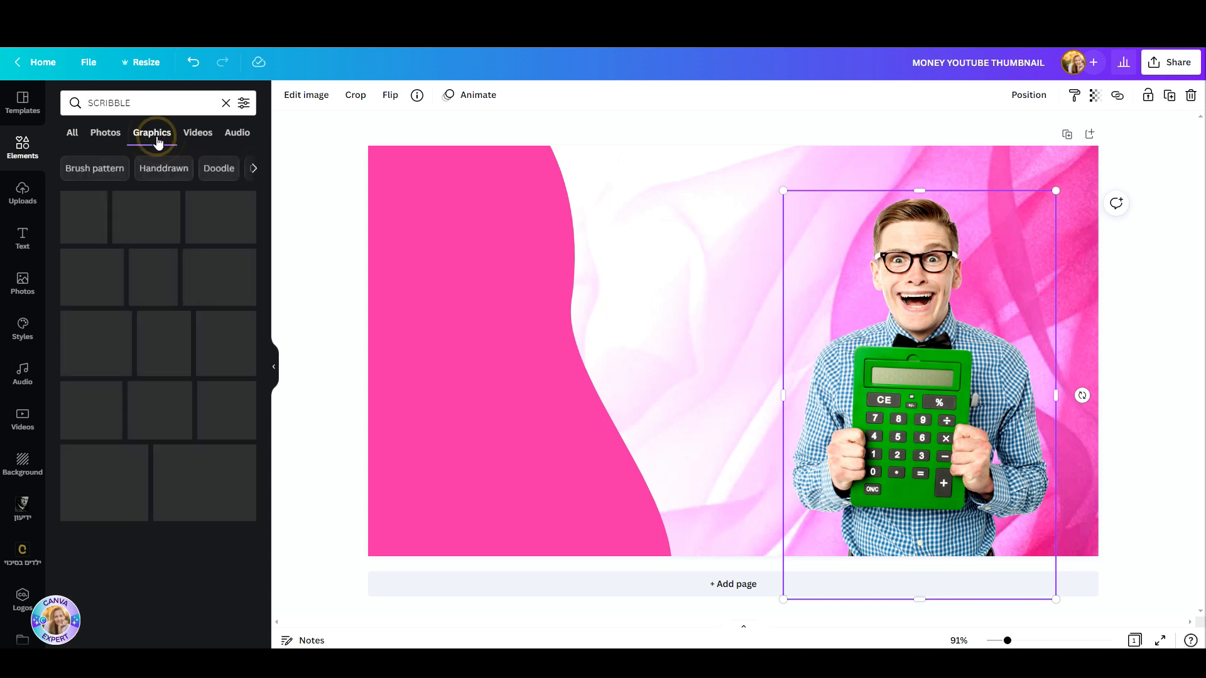
scroll(140, 322, down, 3)
click(160, 452)
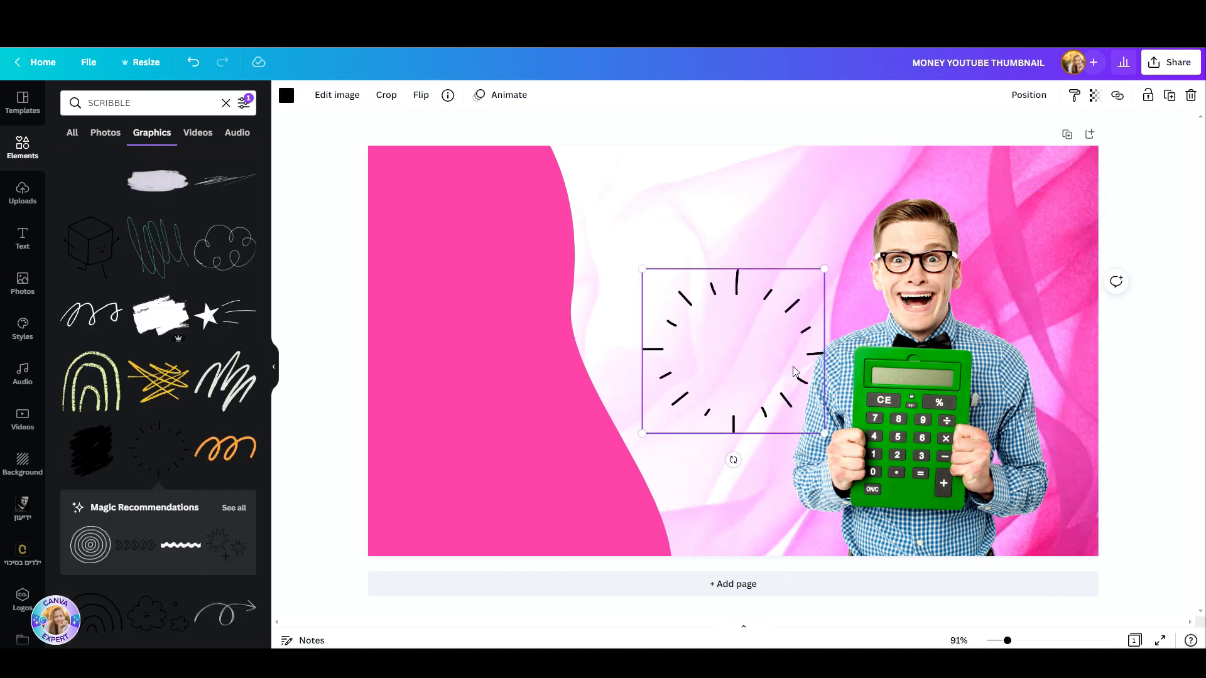
Step: Crop the circular burst of short black lines down to its upper half
click(380, 96)
drag(820, 437, 820, 364)
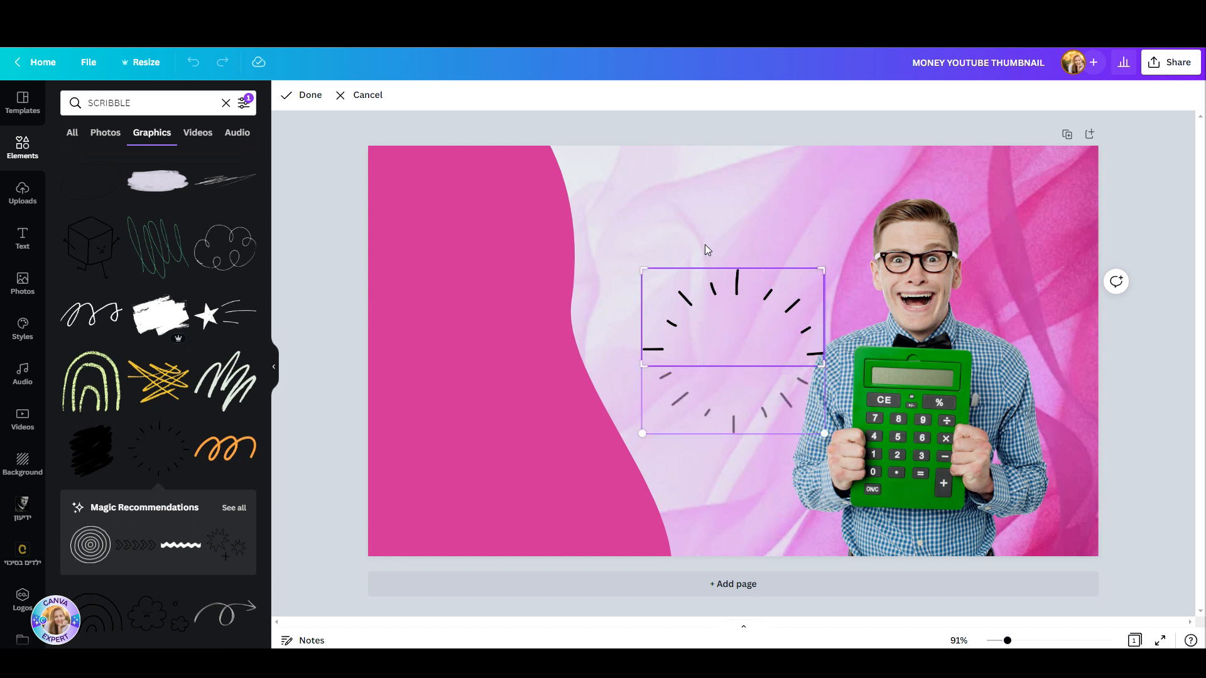
click(310, 96)
Step: Move the half burst above the calculator man's head and shrink it to frame his hair
drag(720, 320, 879, 209)
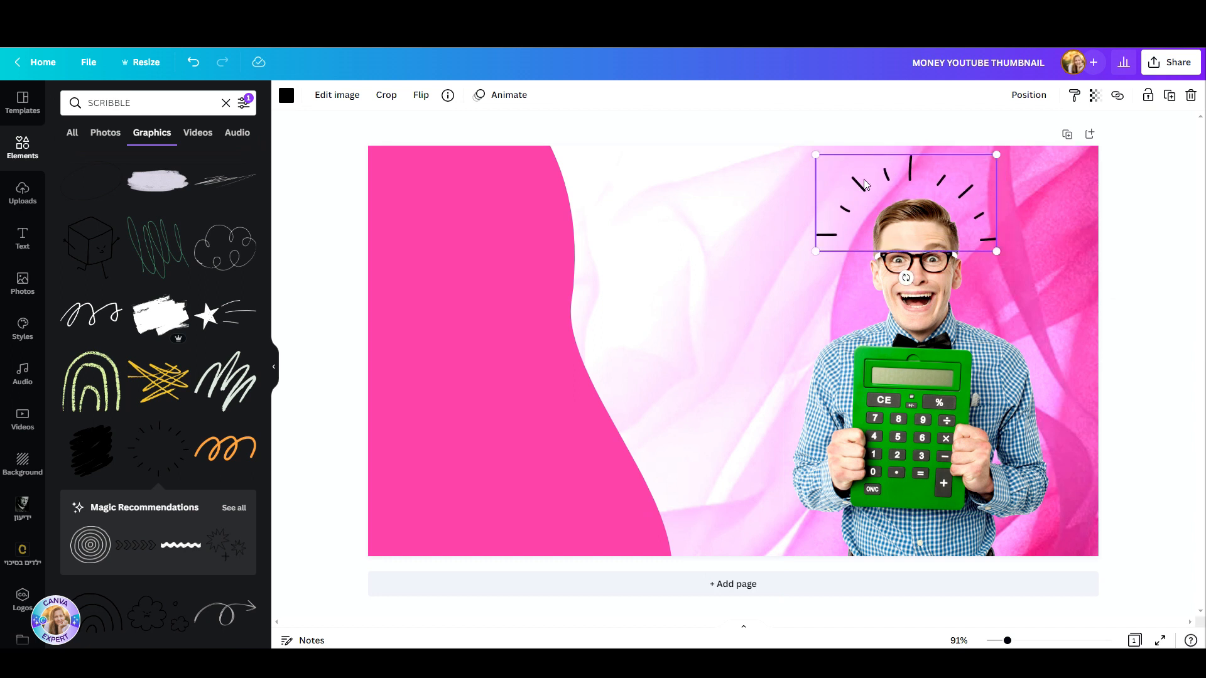
drag(816, 154, 861, 175)
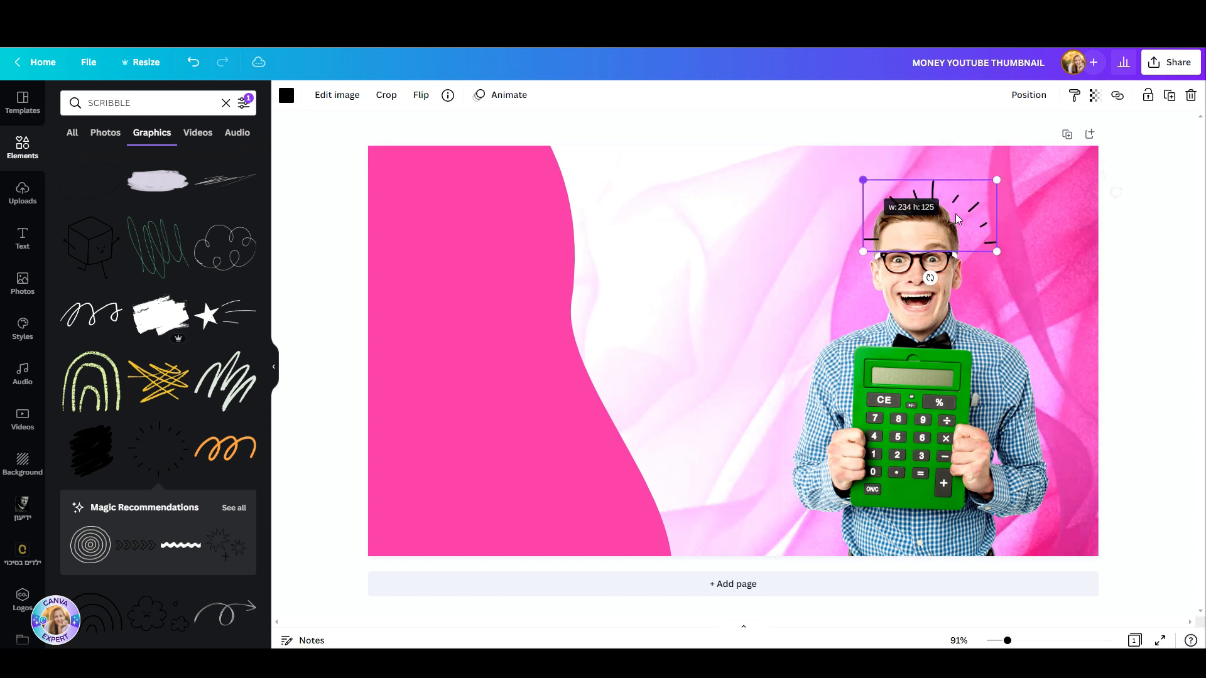
mouse_move(966, 211)
mouse_down()
mouse_move(943, 194)
mouse_move(951, 210)
mouse_up()
click(743, 396)
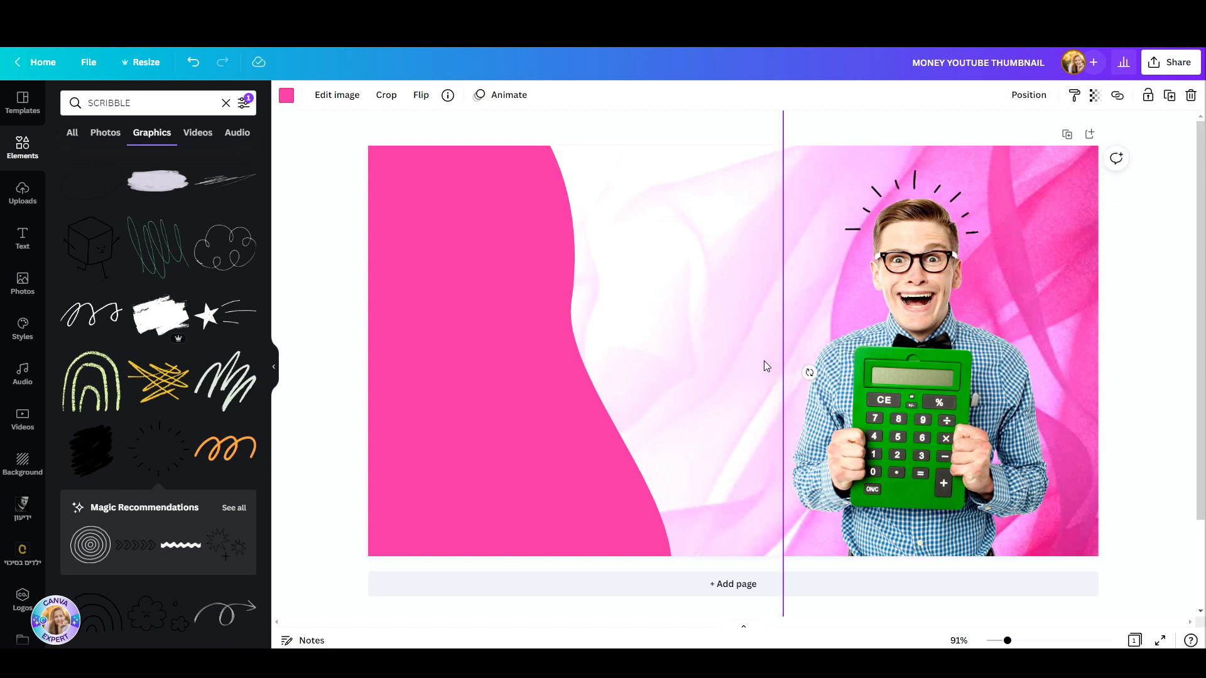
Step: Add a heading that reads 5 TIPS THAT WILL SAVE YOU MONEY
click(22, 239)
click(81, 162)
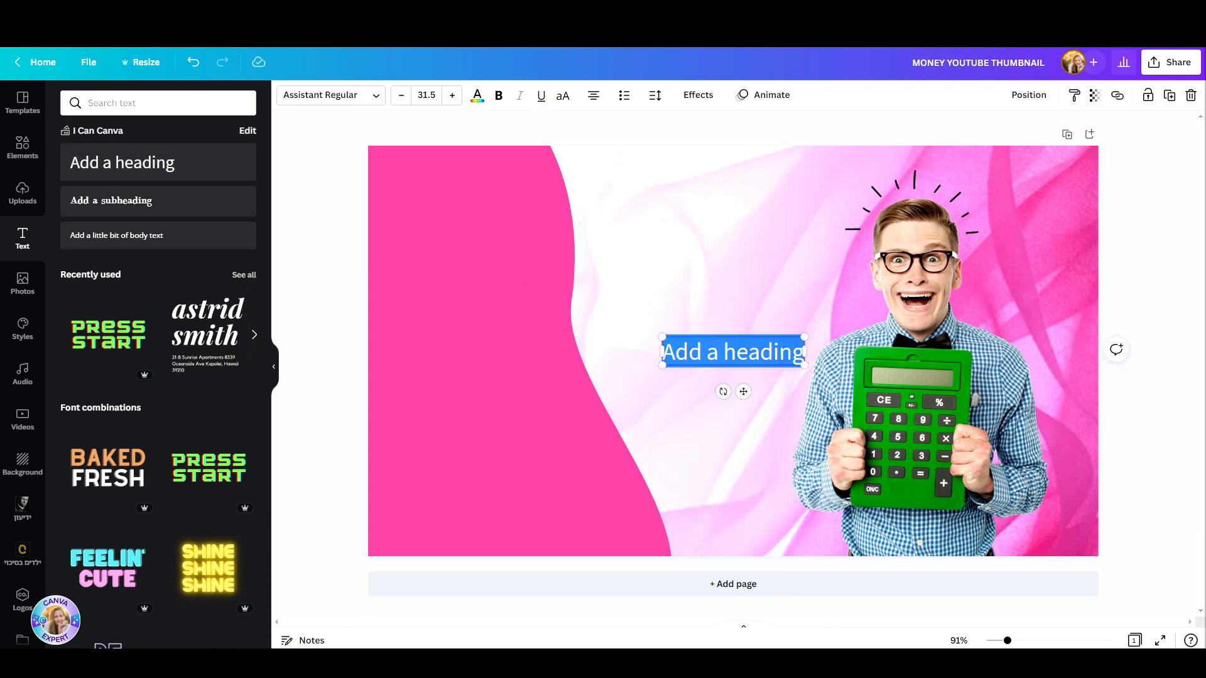
text(5 TIPS TH)
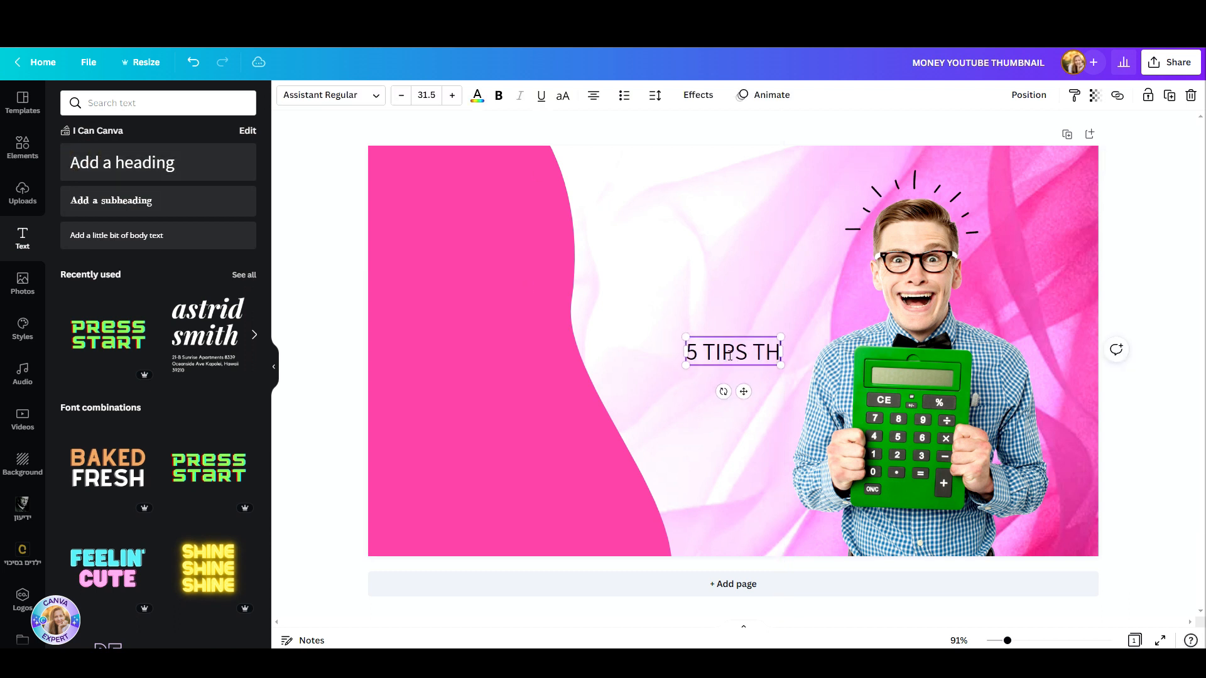
text(AT WILL SAVE YOU MONEY)
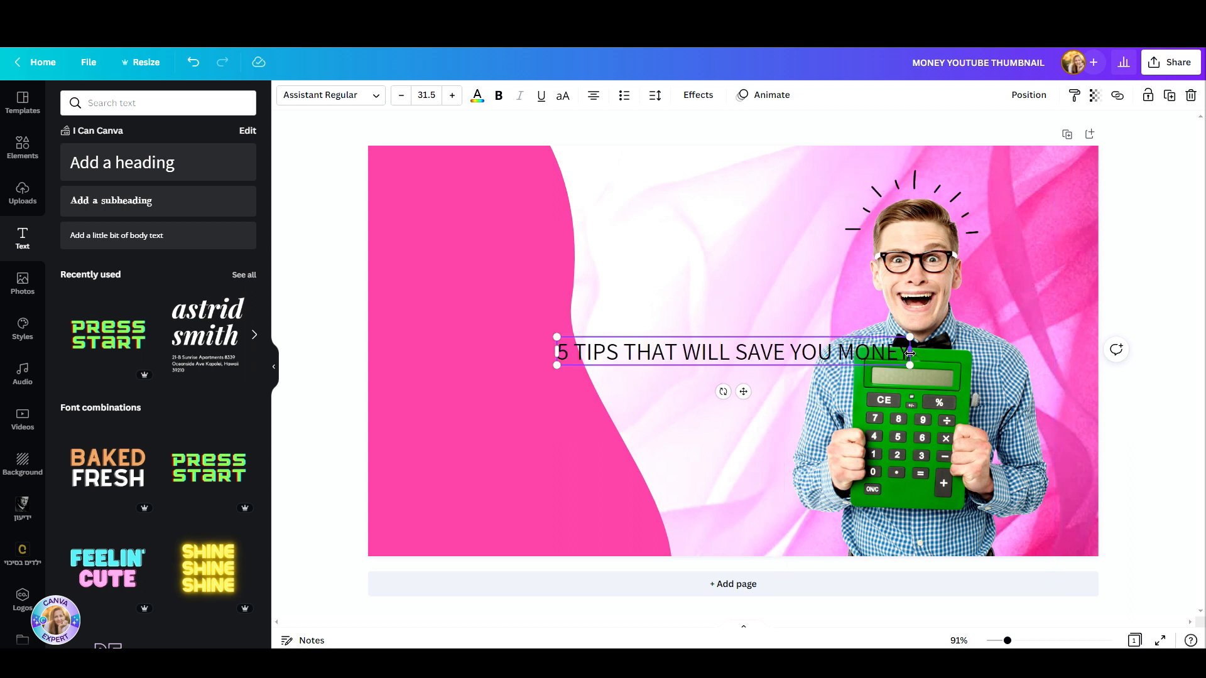
Step: Narrow the heading's text box so the text wraps onto four lines and move it onto the pink blob
drag(910, 353, 675, 367)
click(708, 473)
drag(614, 368, 480, 262)
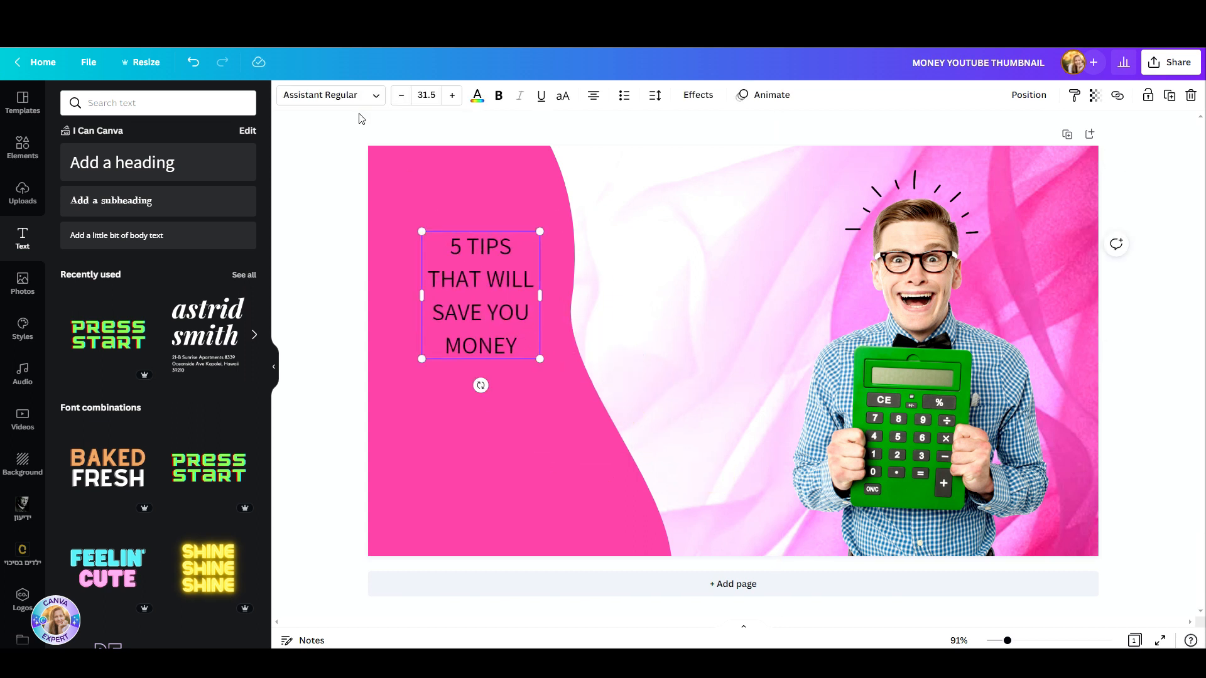
Step: Set the heading's font to Anton and align its text left
click(320, 94)
click(173, 105)
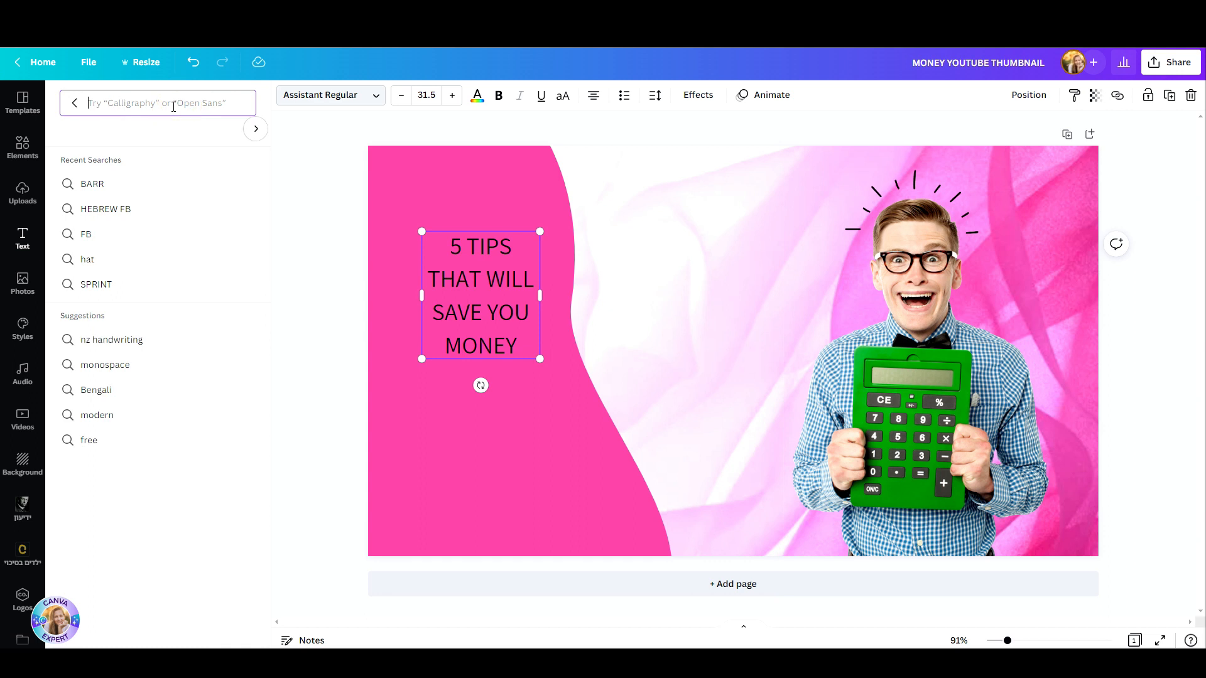
text(ANTON)
click(181, 158)
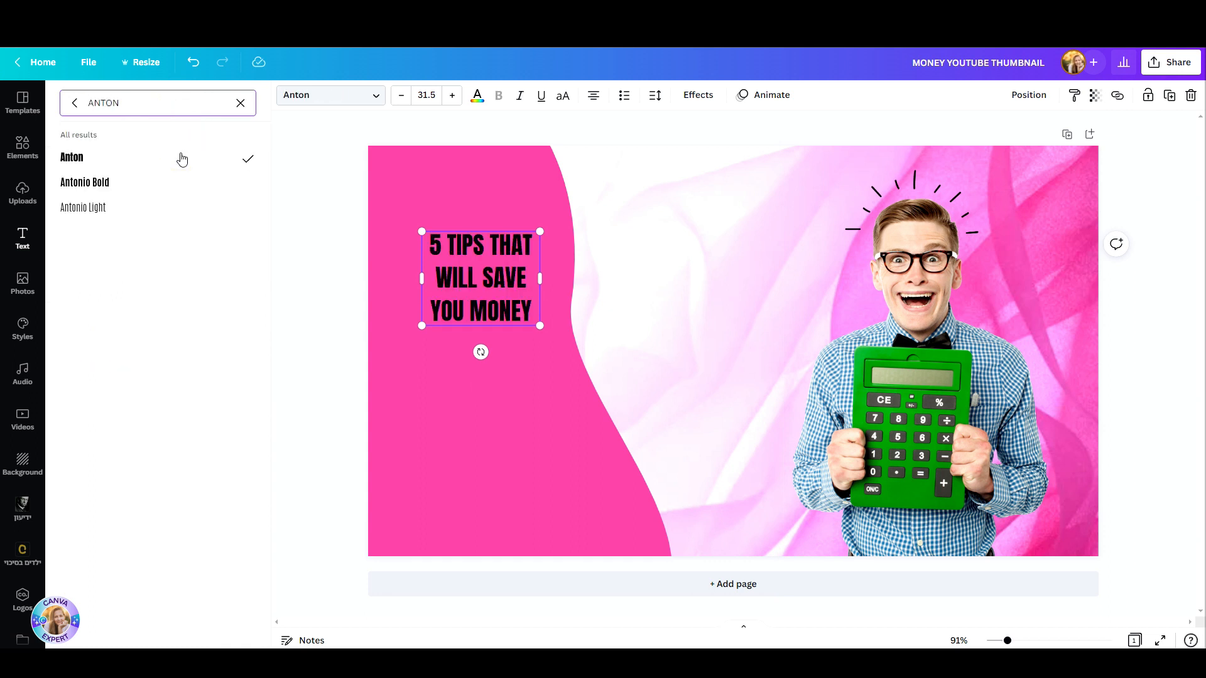
click(593, 97)
Step: Enlarge the heading to size 76.6 on four lines and tighten its line spacing to 1.05
drag(540, 326, 708, 461)
drag(708, 345, 665, 423)
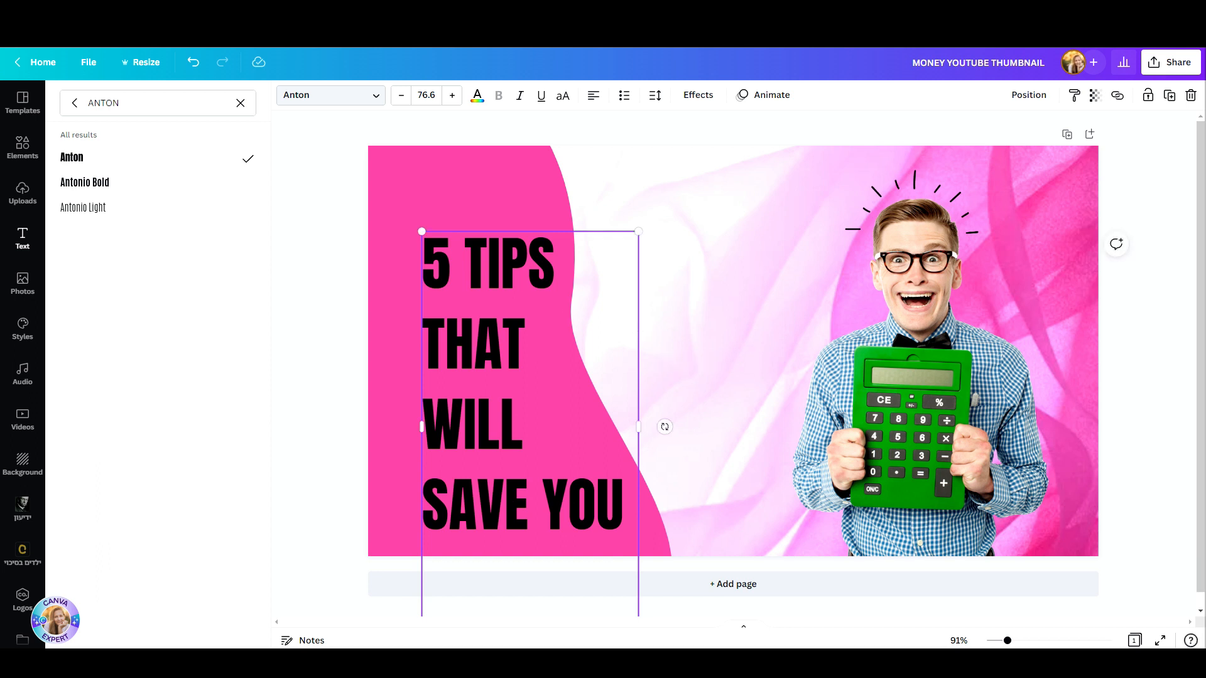
click(654, 96)
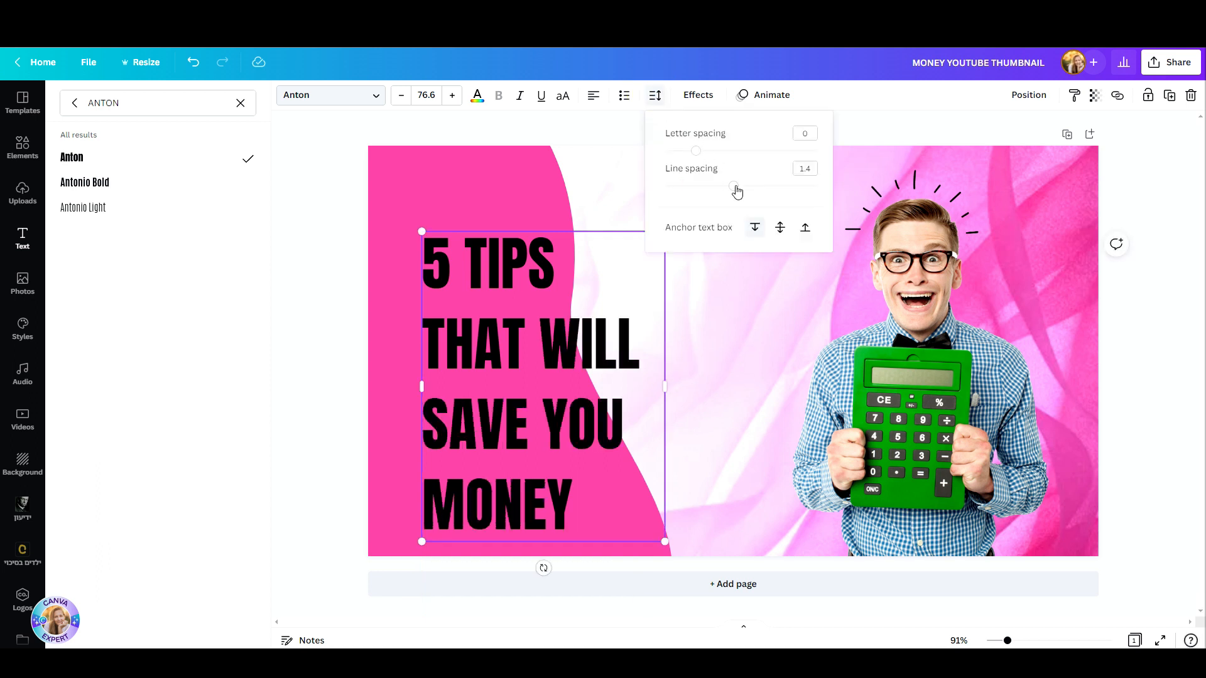
drag(736, 188, 707, 186)
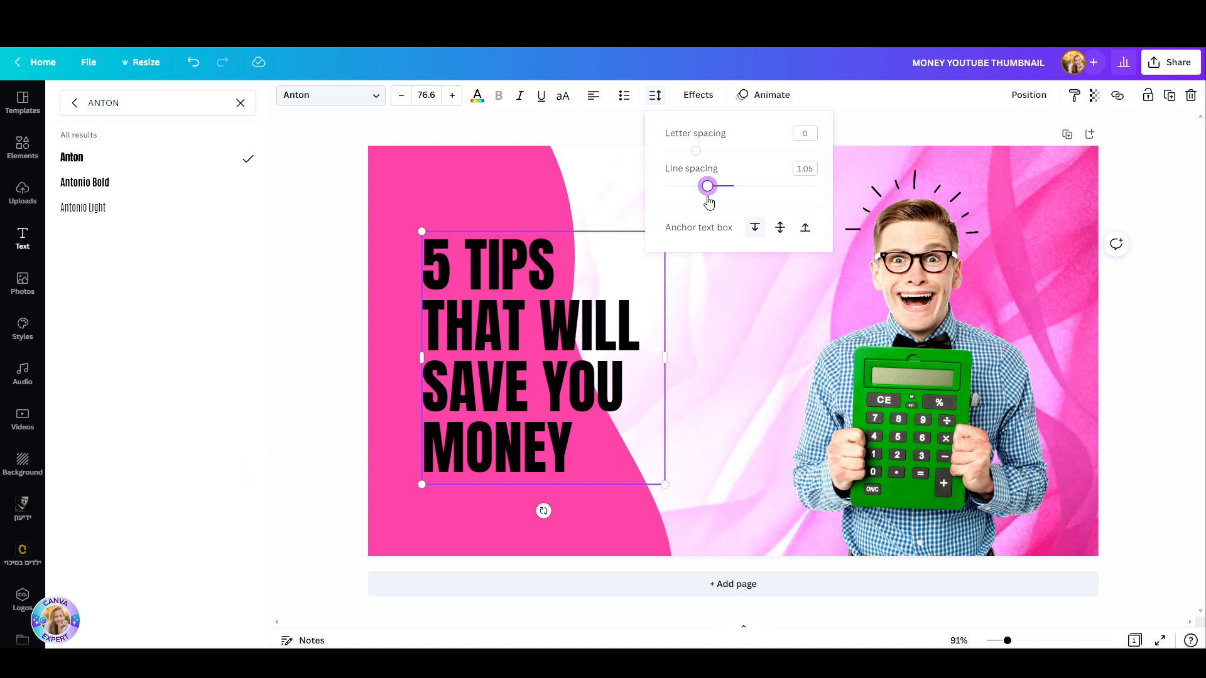
Step: Shift the heading slightly towards the page's upper left and enlarge its text to size 89.2
drag(510, 405, 497, 394)
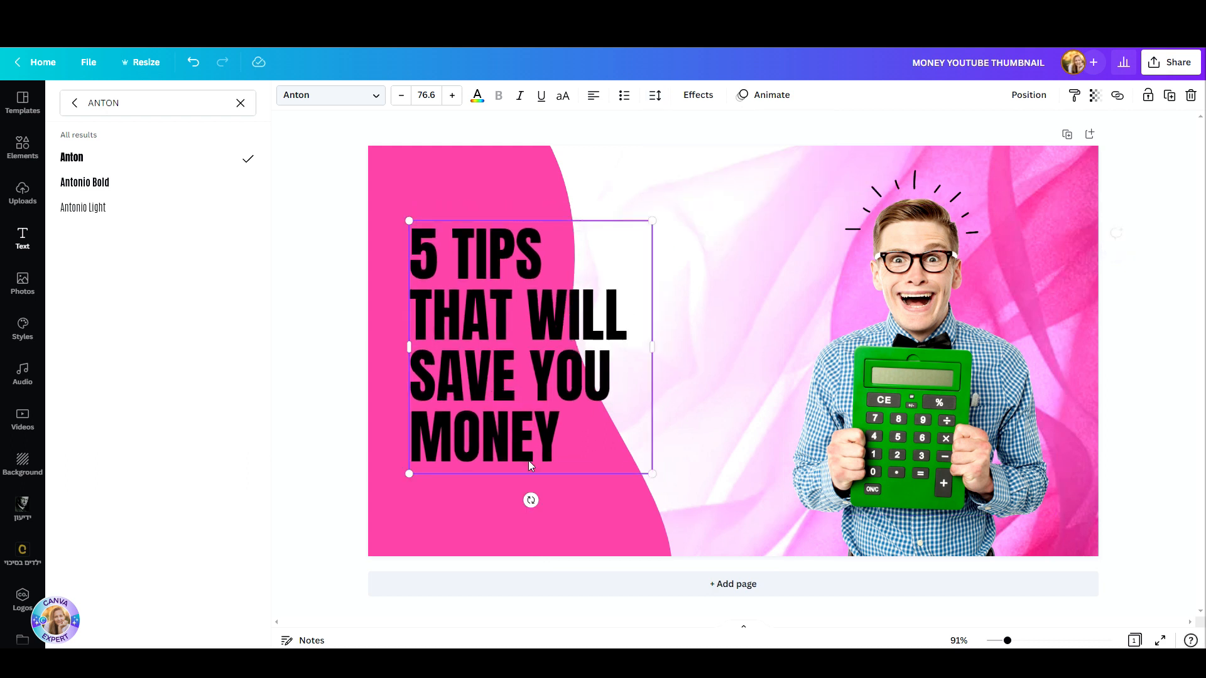
drag(653, 474, 693, 515)
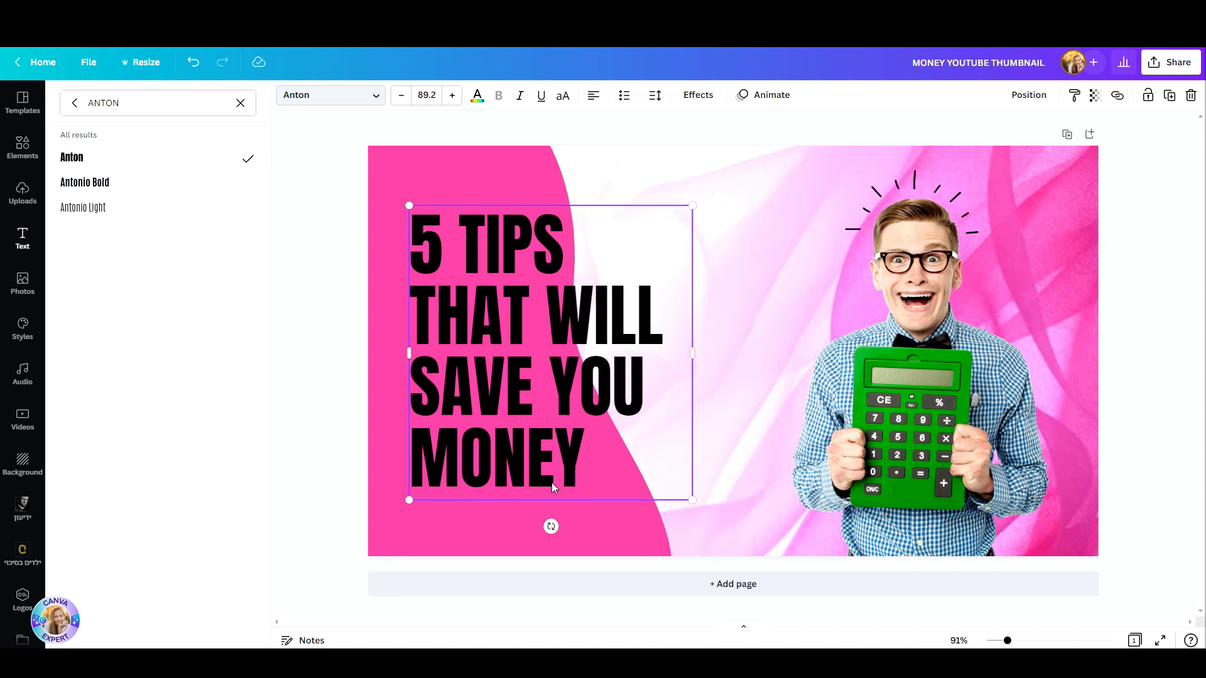
click(532, 516)
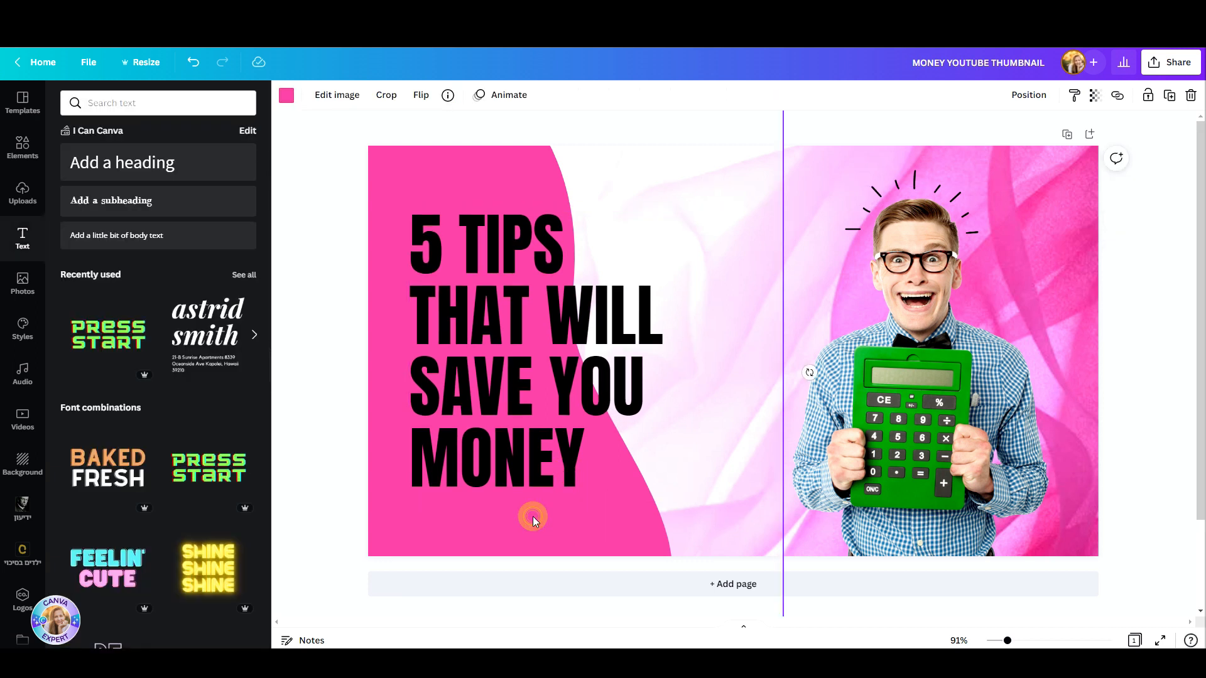
Step: Try white as the colour of the word MONEY in the heading, and undo that colour change
click(453, 464)
click(453, 463)
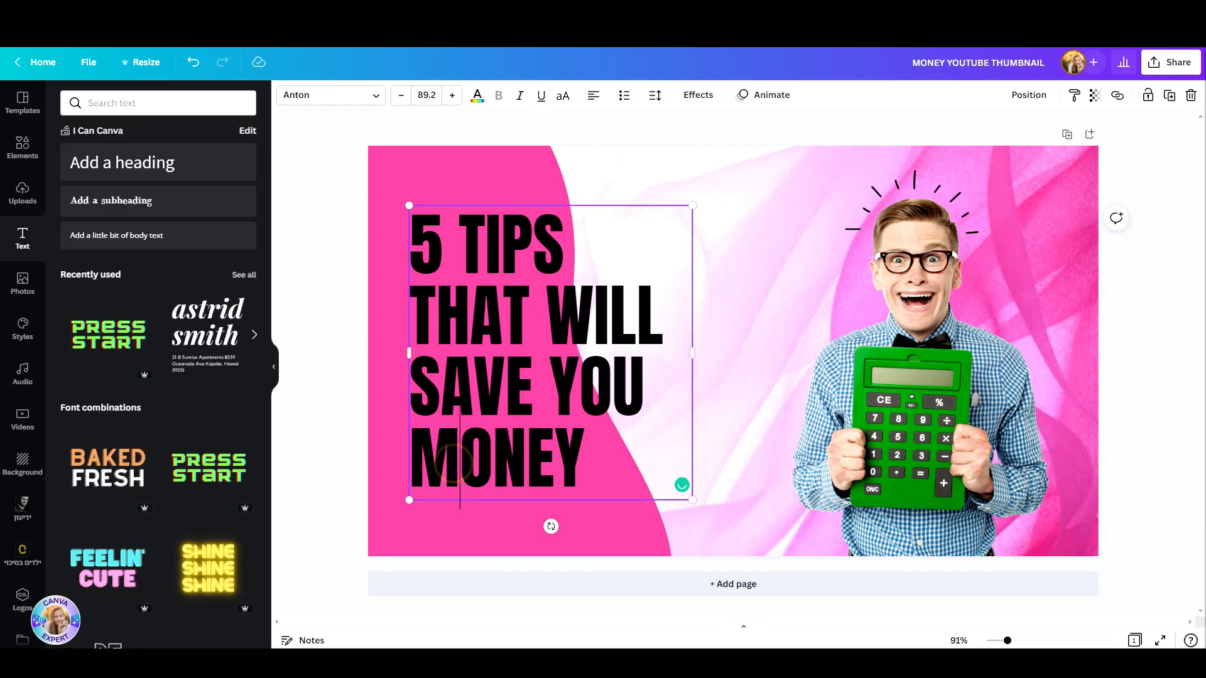
double_click(411, 458)
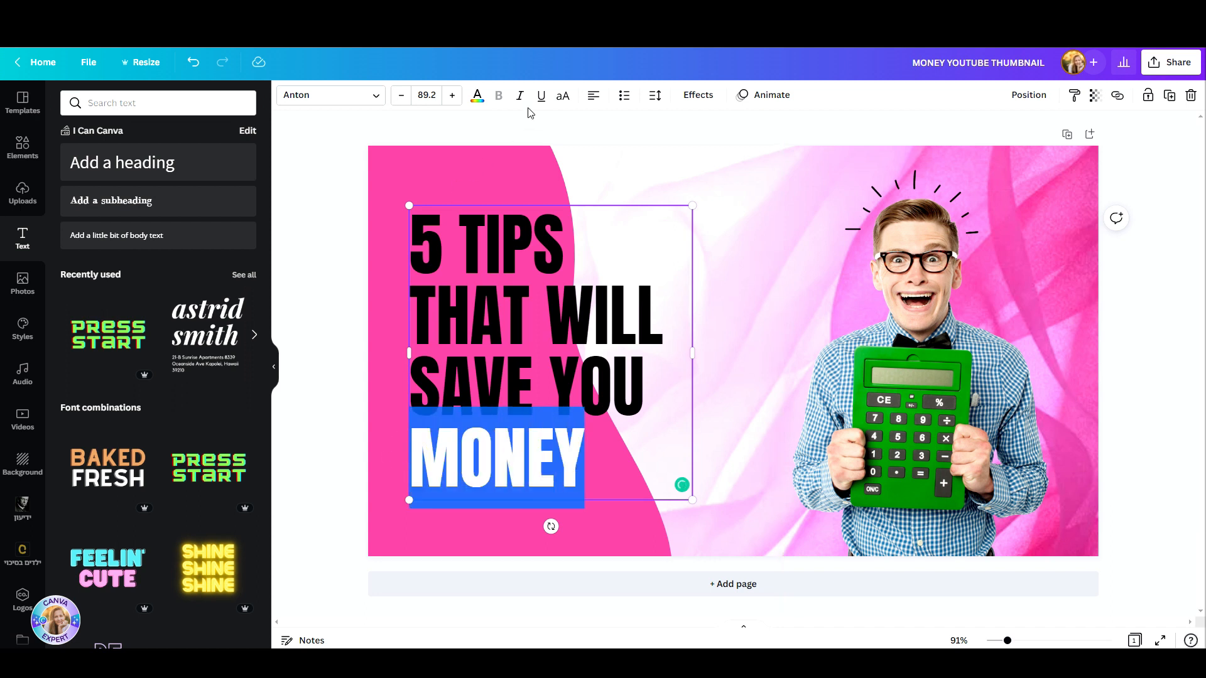
click(477, 95)
click(175, 160)
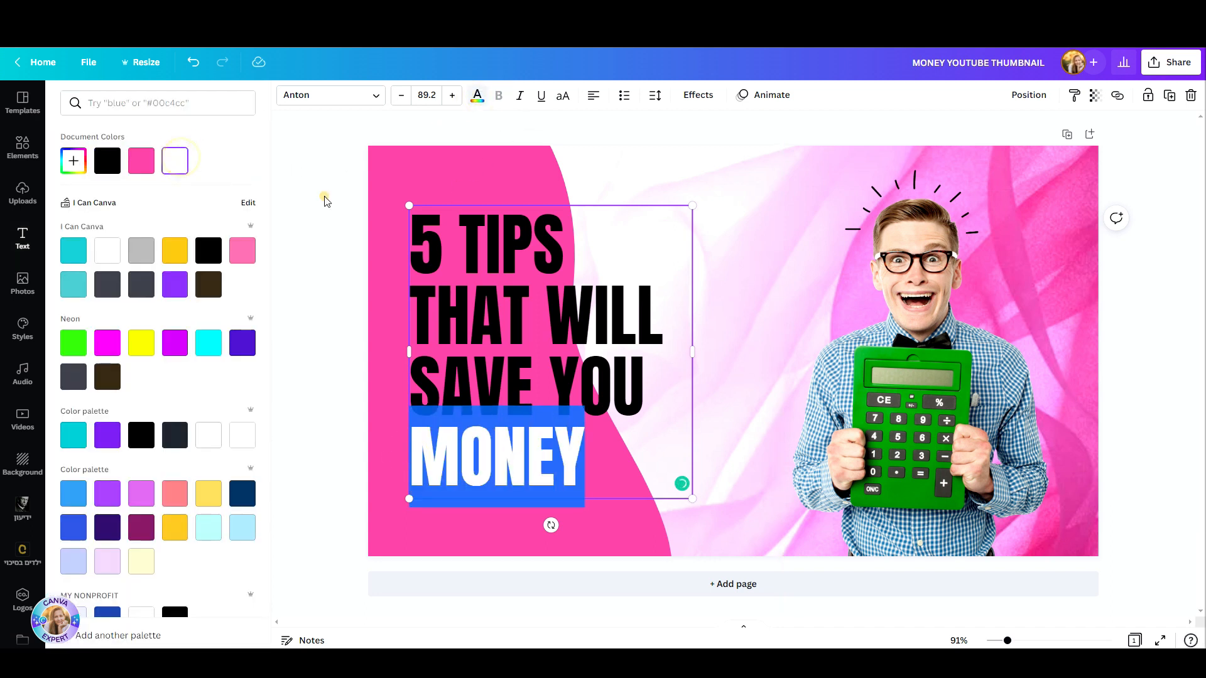
click(324, 196)
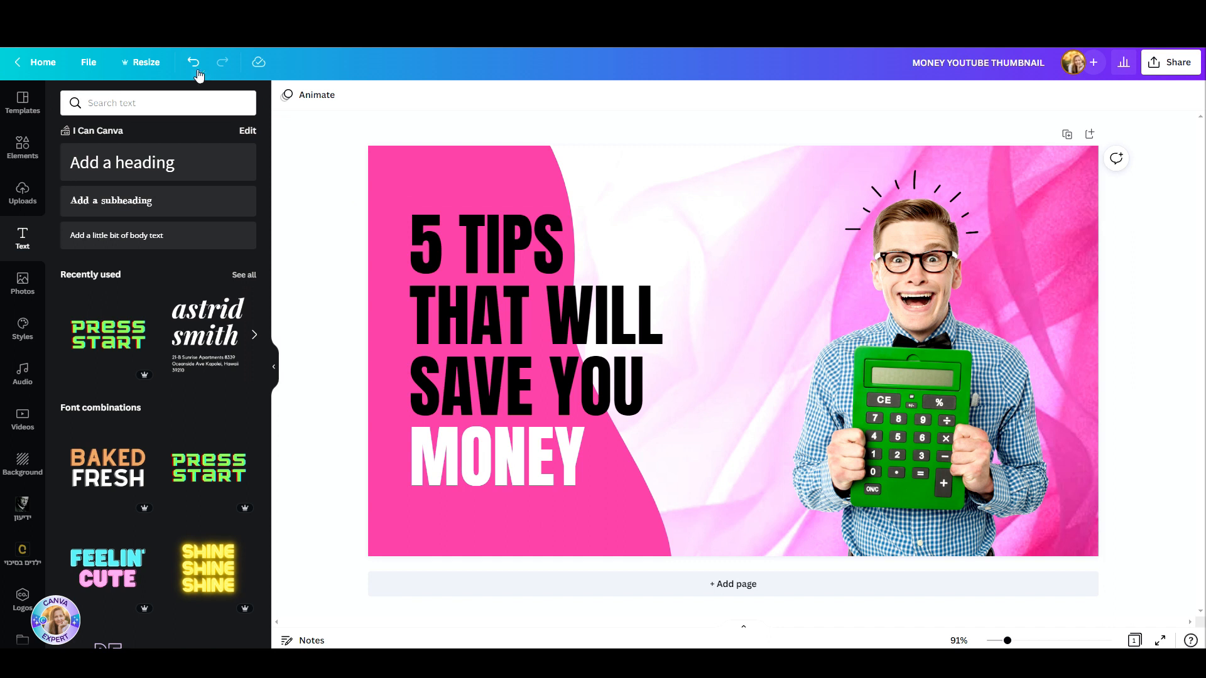
click(193, 62)
Step: Search the graphics for BRUSH and place the white brush stroke behind the word MONEY
click(499, 261)
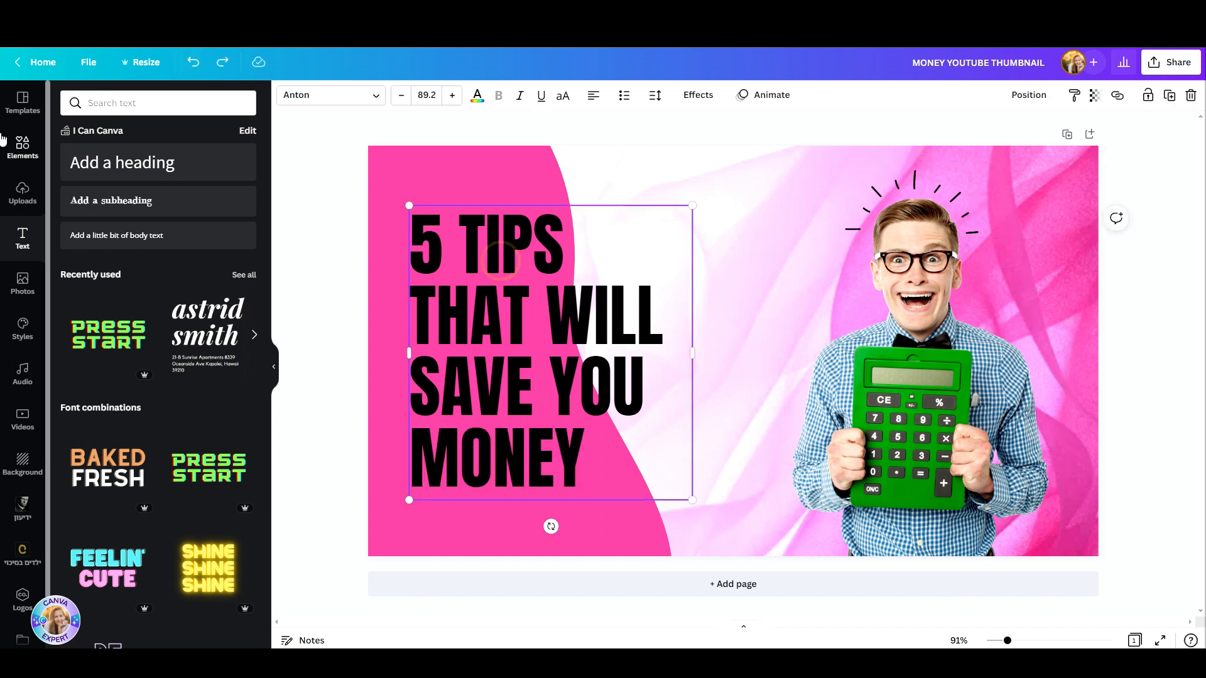
click(22, 148)
click(131, 103)
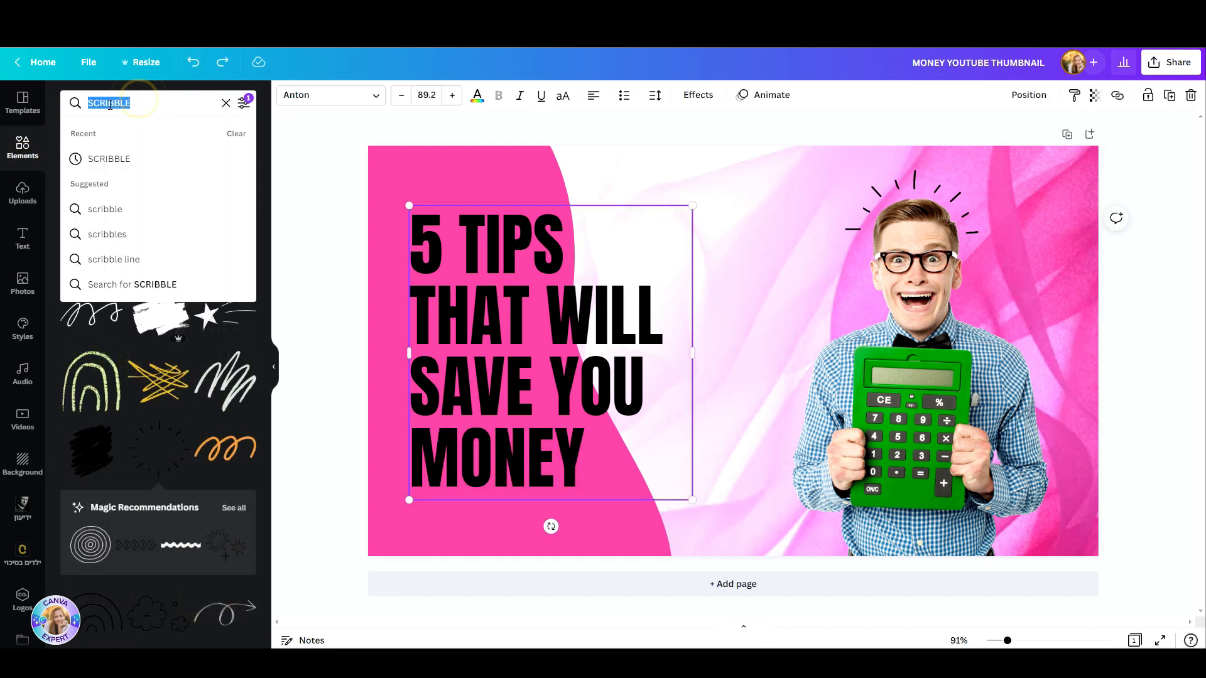
text(BRUSH)
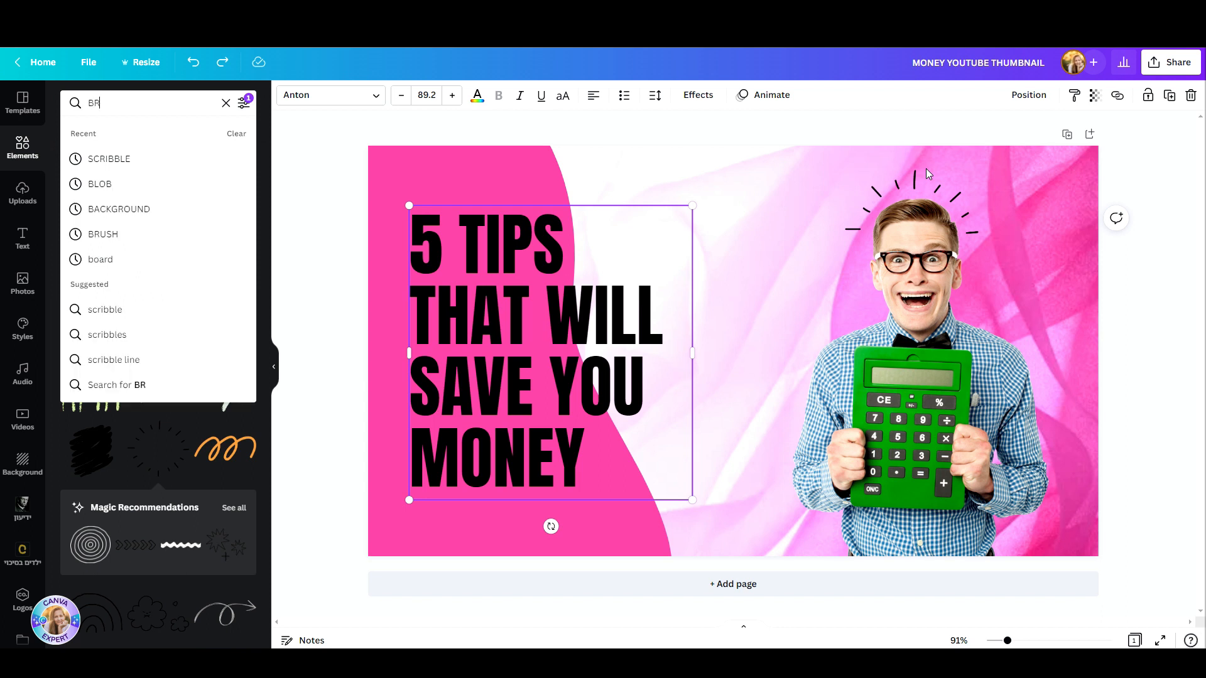
key(Return)
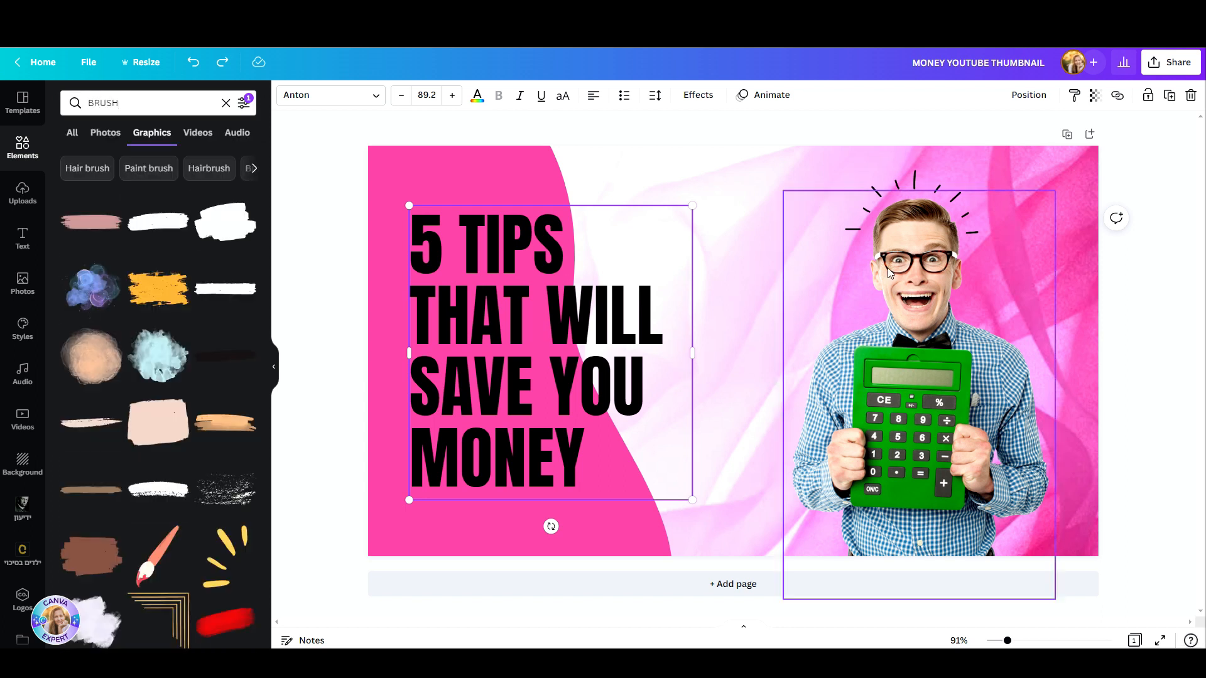
click(144, 225)
mouse_move(751, 349)
mouse_down()
mouse_move(702, 431)
mouse_move(557, 450)
mouse_up()
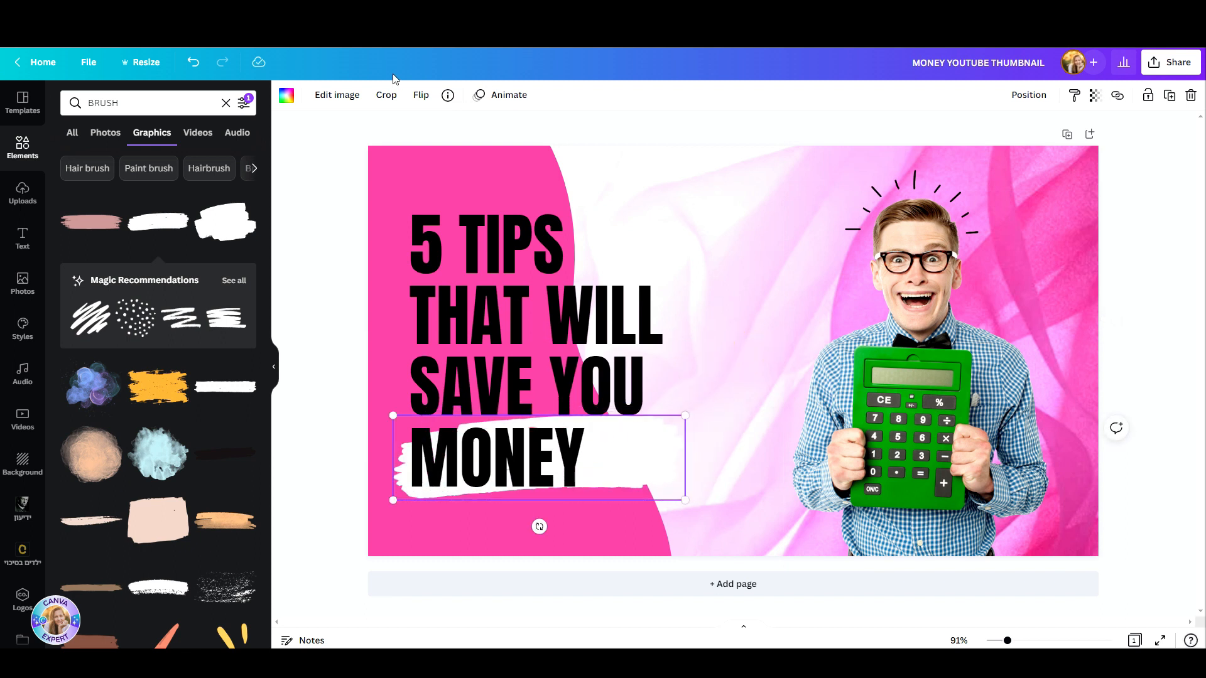
Step: Recolour the brush stroke behind MONEY with the green #00AD2B sampled from the man's calculator
click(287, 96)
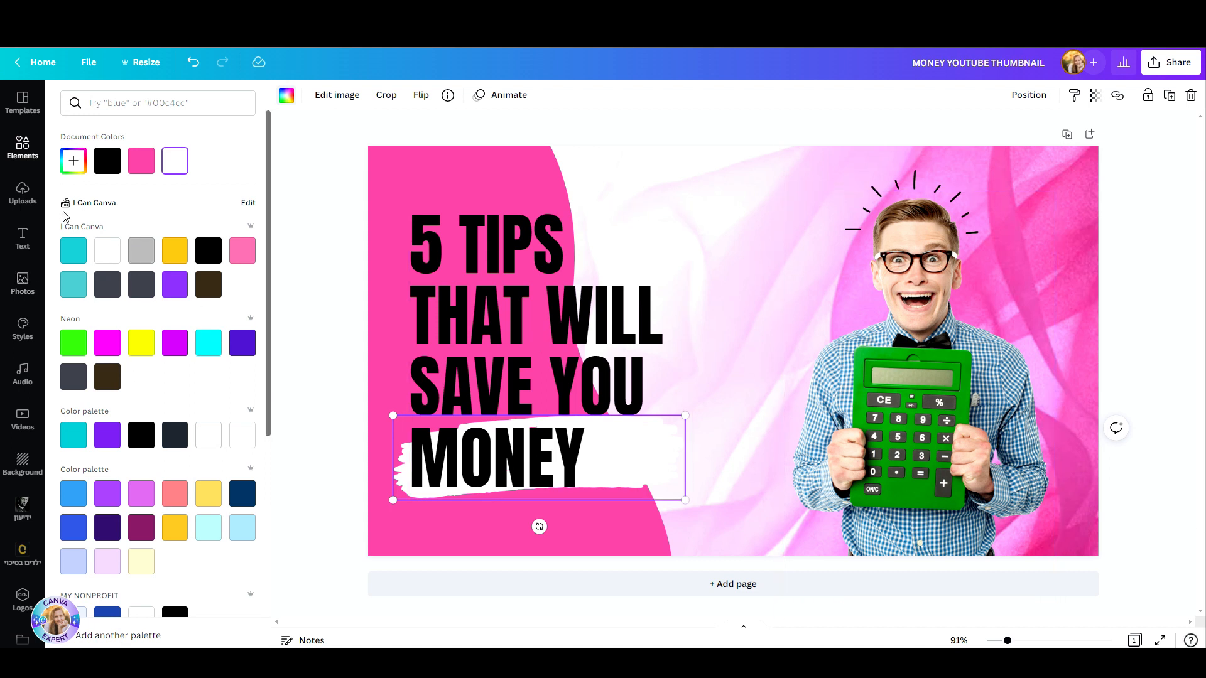
click(74, 162)
click(227, 289)
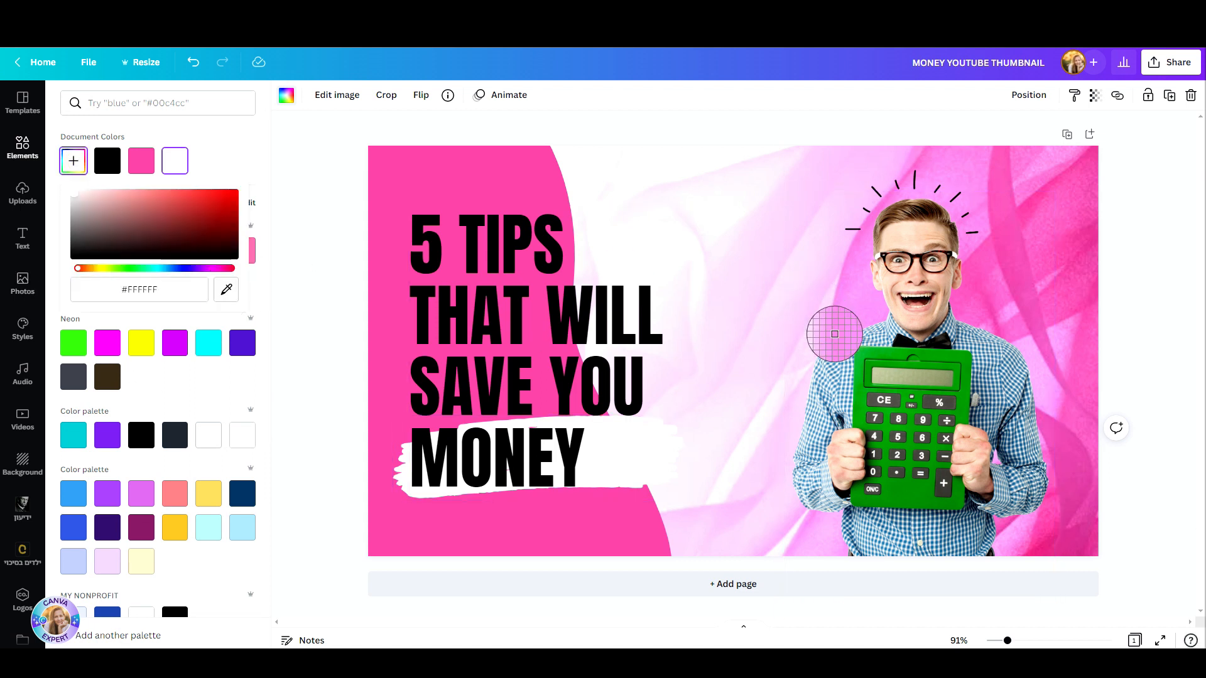
click(867, 352)
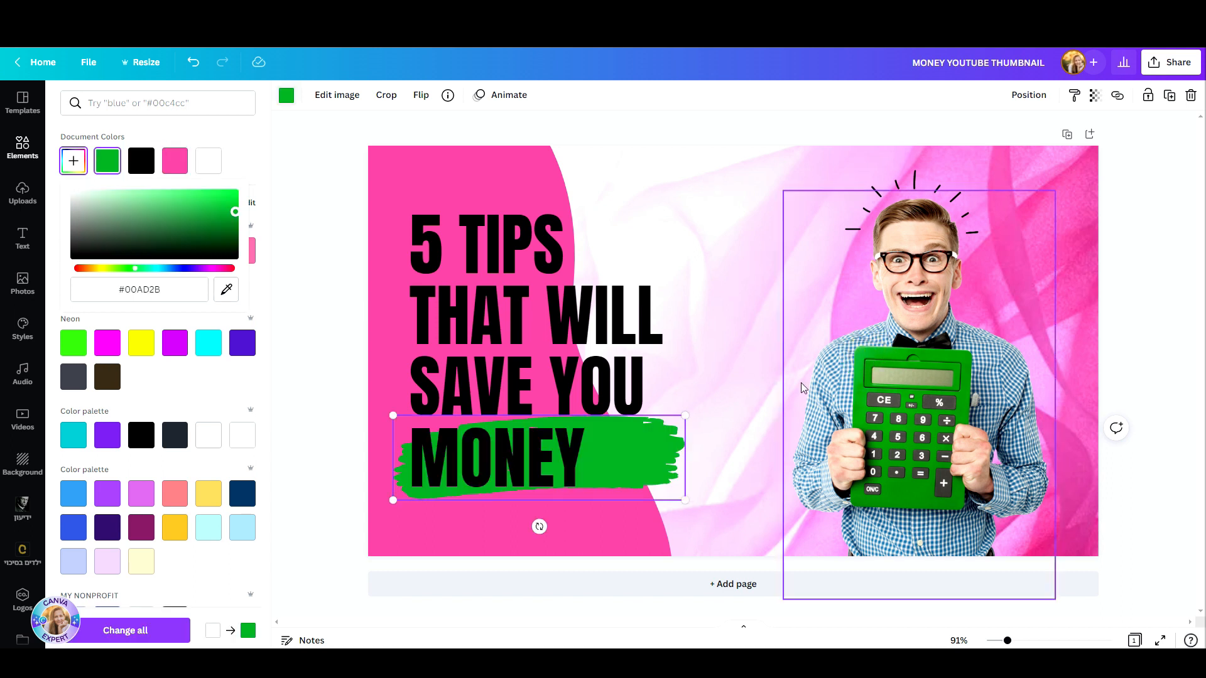
click(1129, 289)
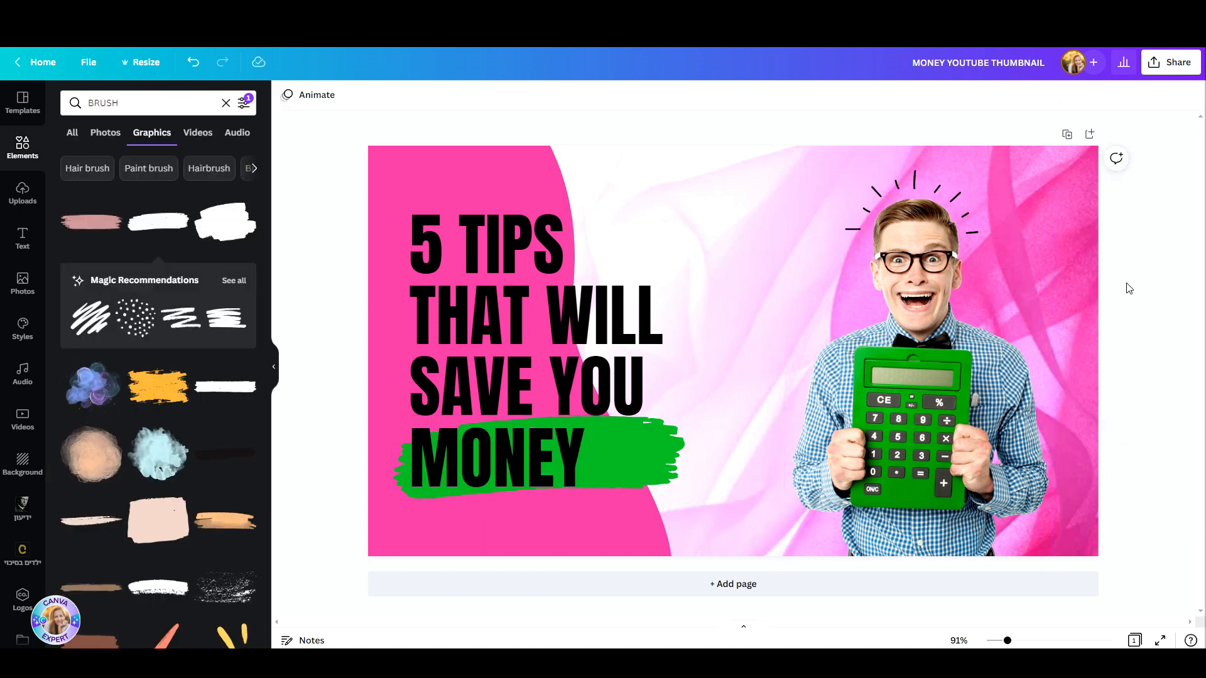